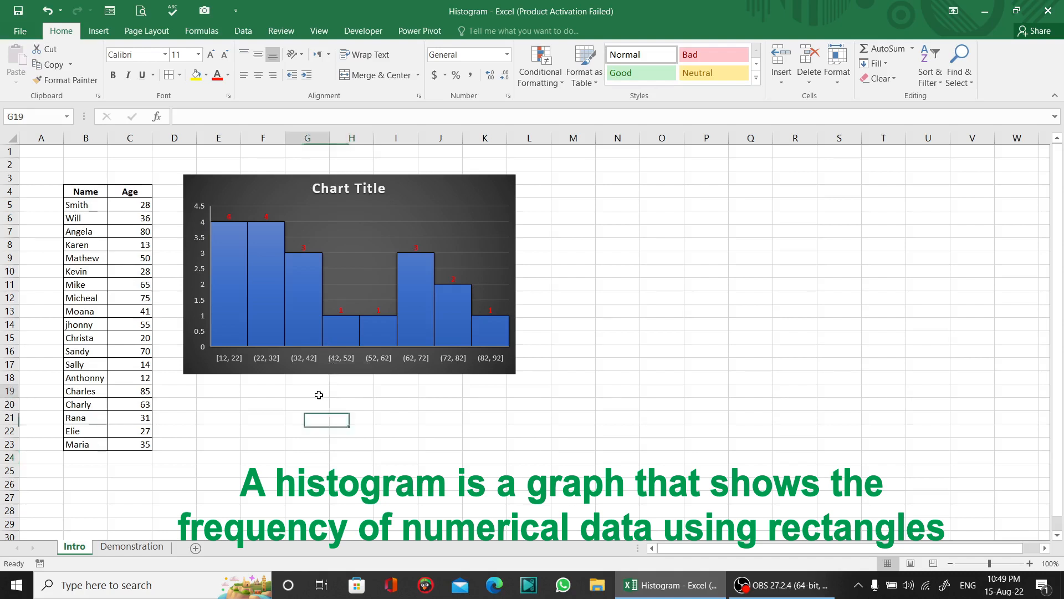
click(114, 445)
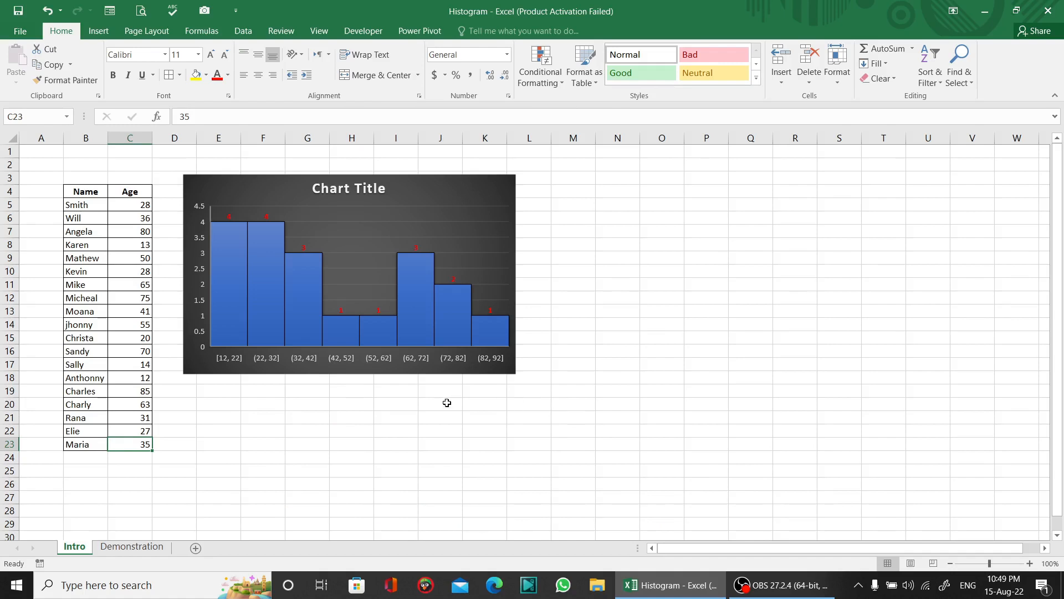
click(355, 268)
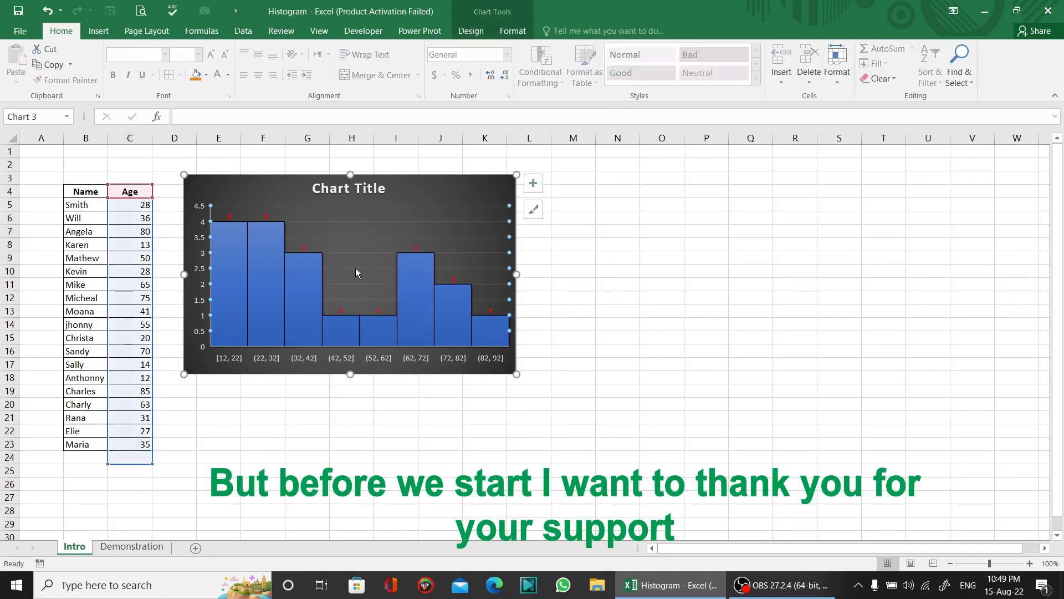
click(261, 178)
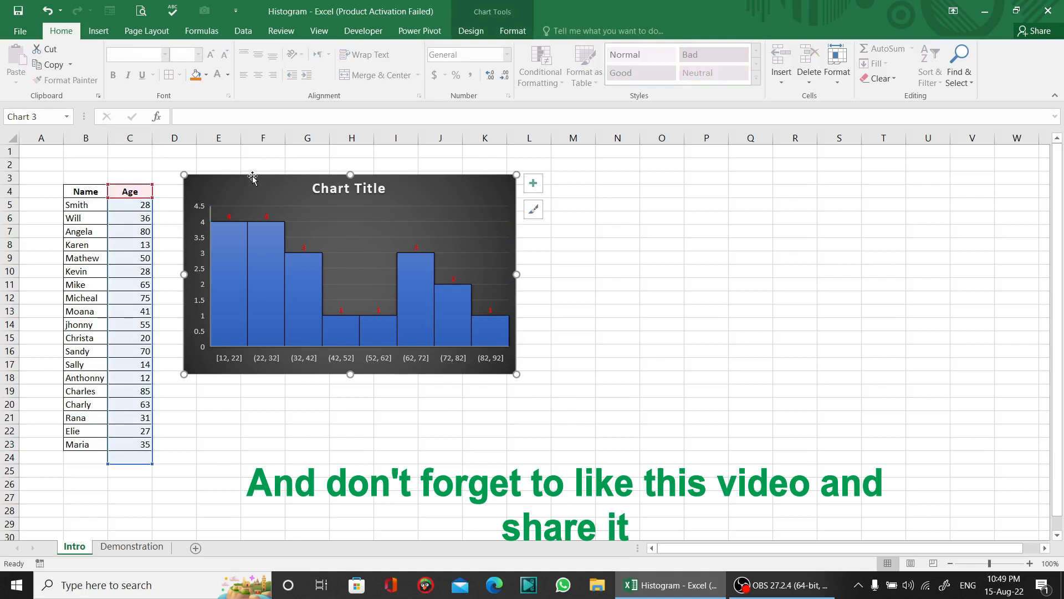
click(232, 379)
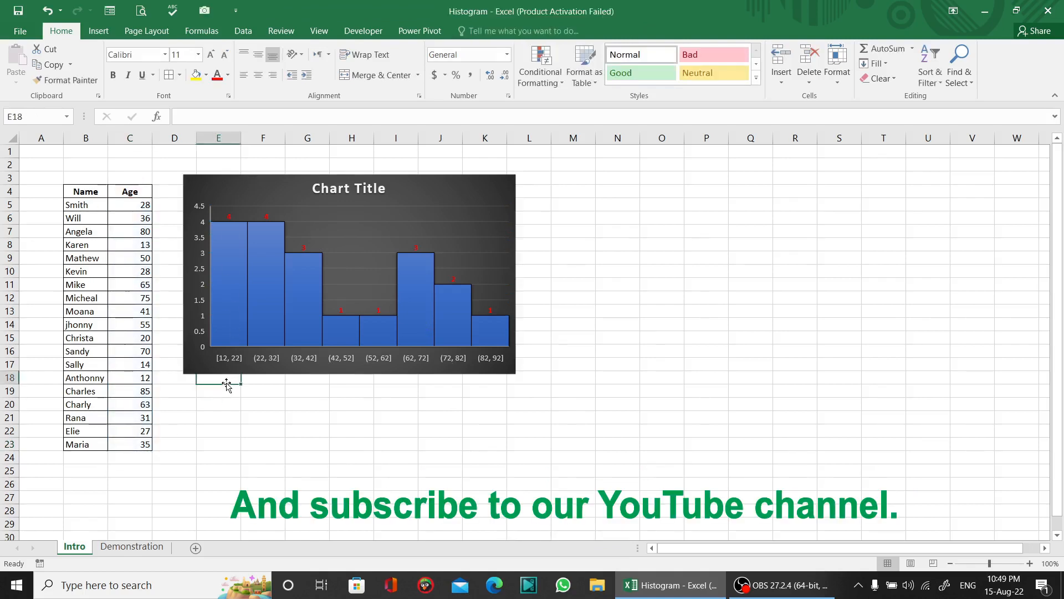
key(Up)
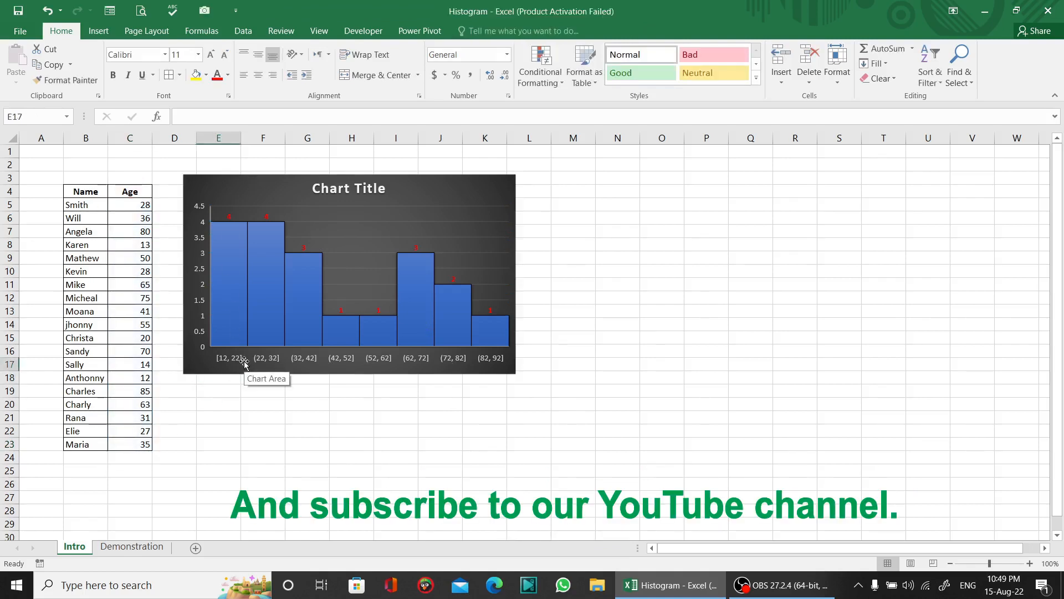
click(246, 389)
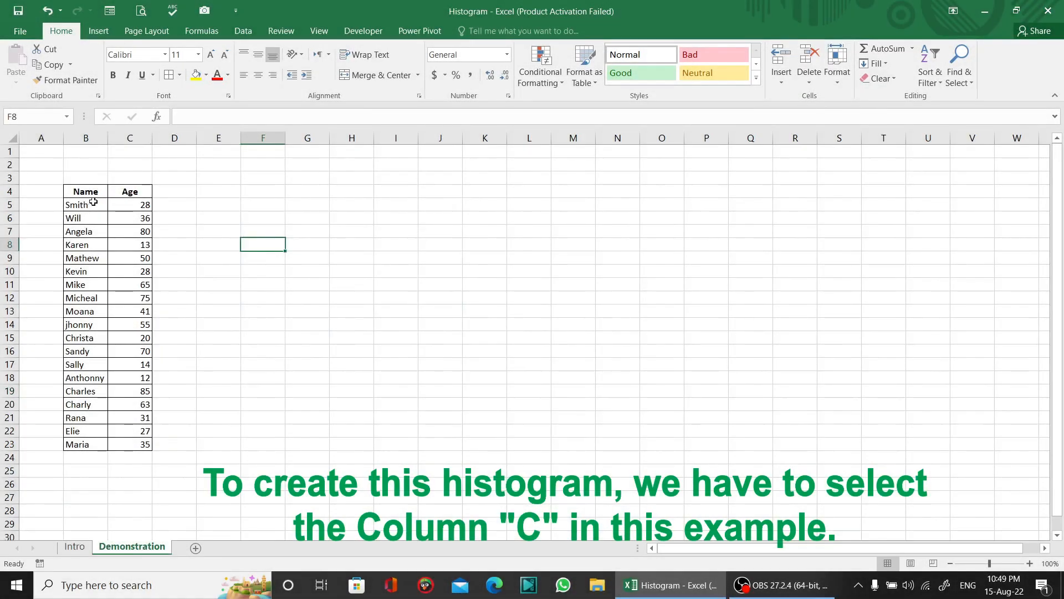
- Insert a histogram of the Age data from the whole of column C and move it beside the table, starting around cell D4
drag(93, 203, 145, 444)
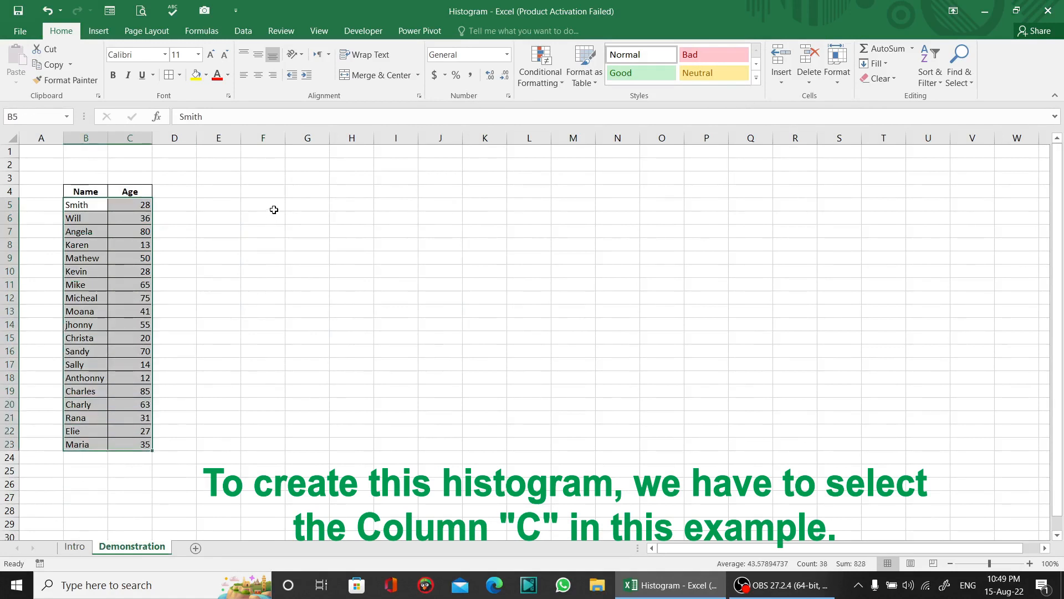
click(274, 210)
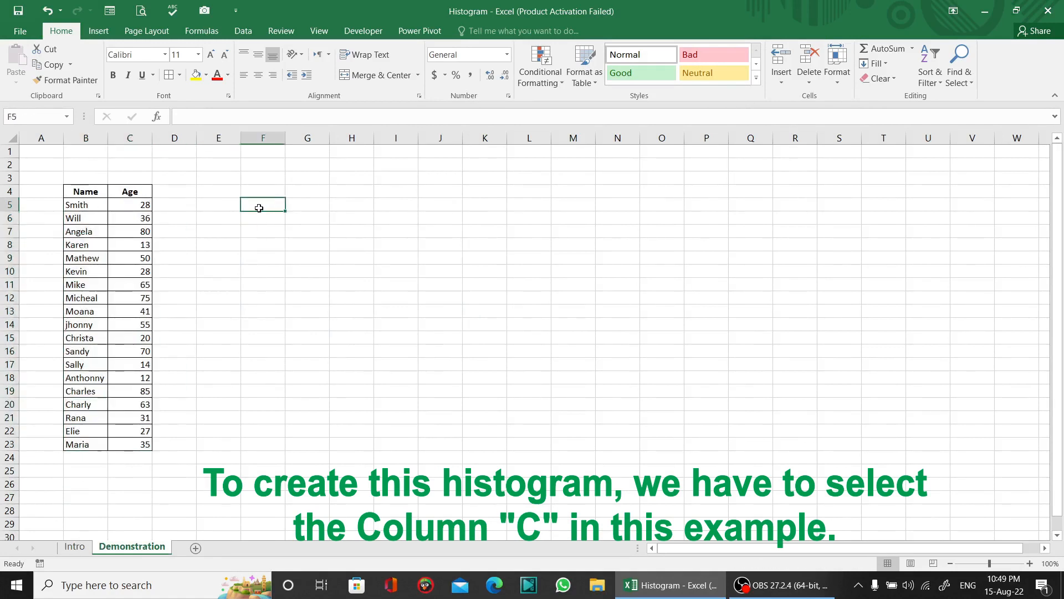
click(121, 138)
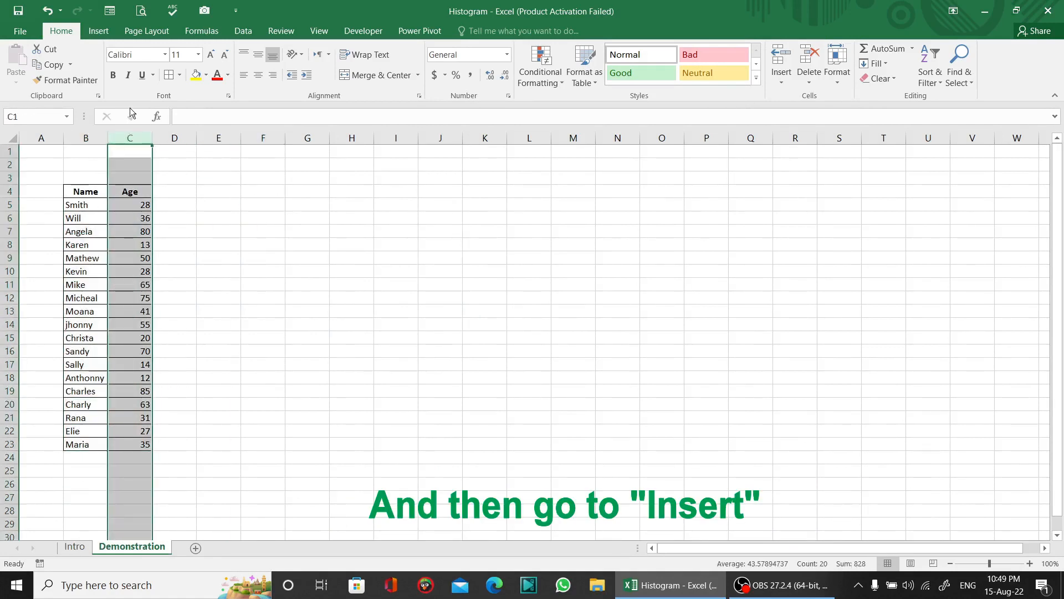
click(96, 32)
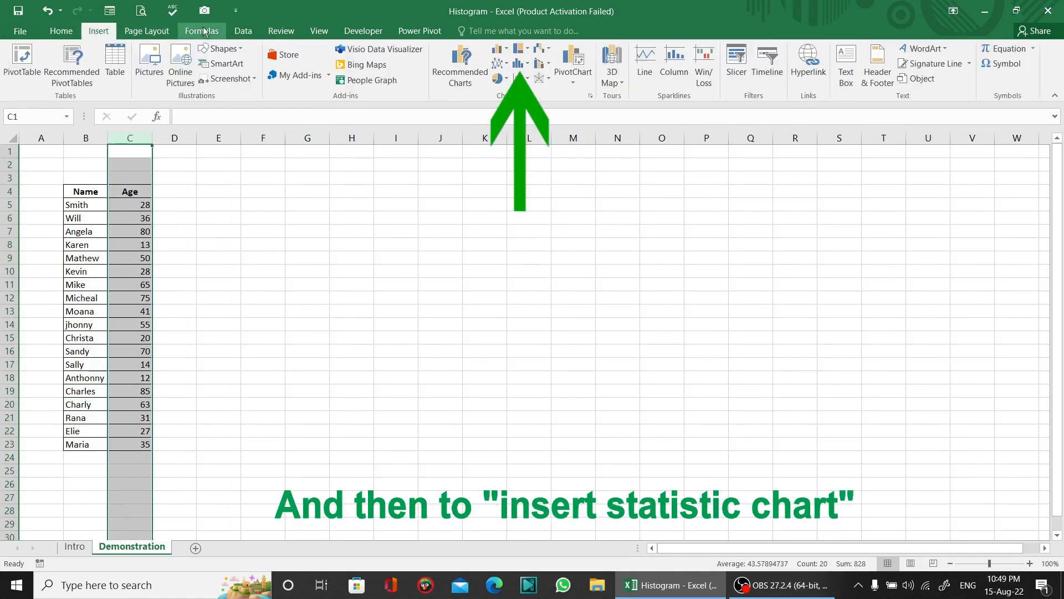
click(521, 64)
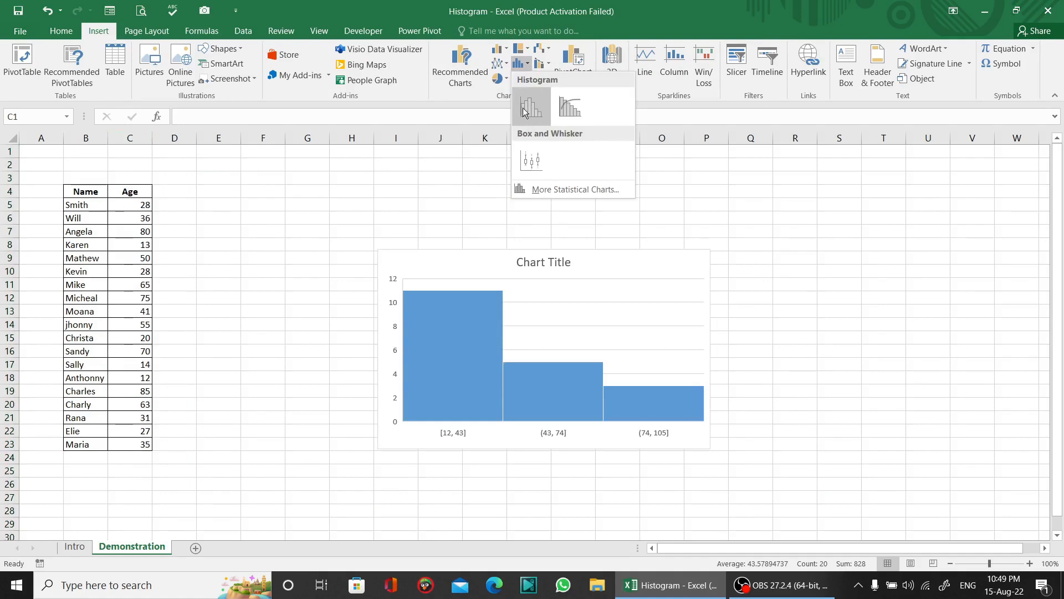
click(531, 109)
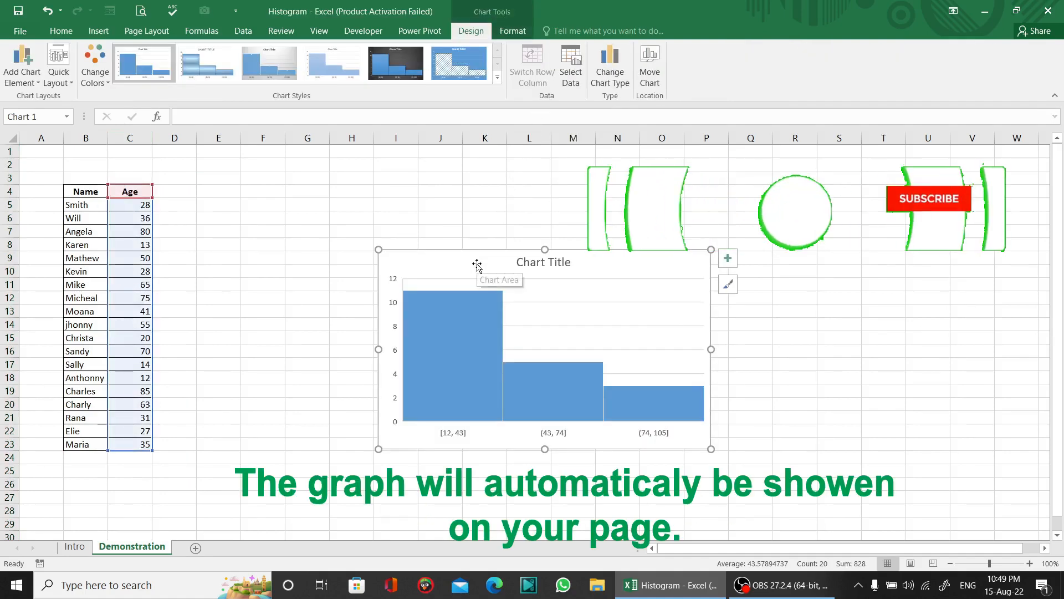
drag(477, 264, 274, 199)
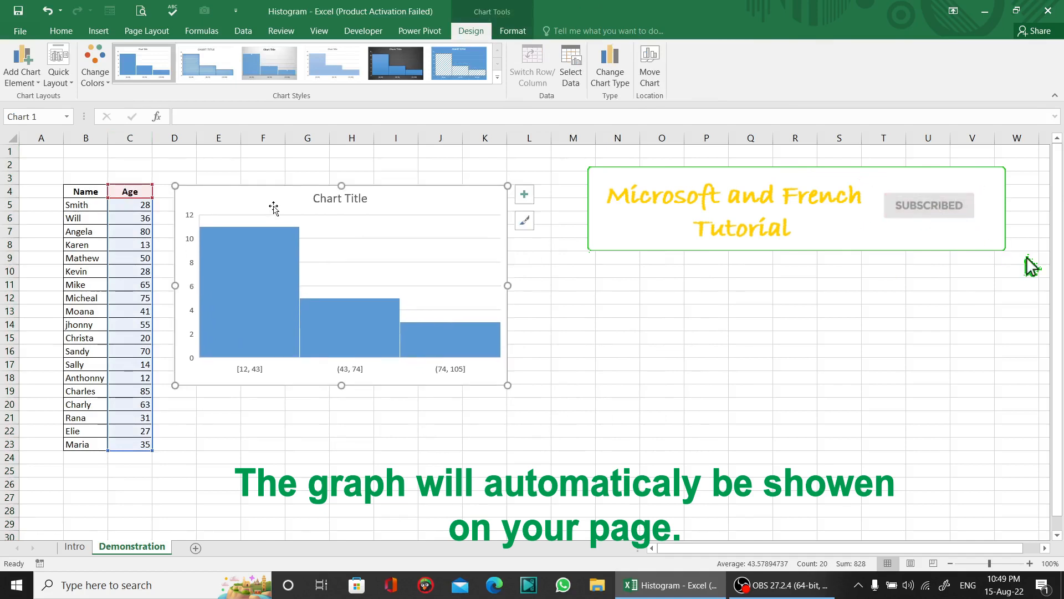
click(616, 254)
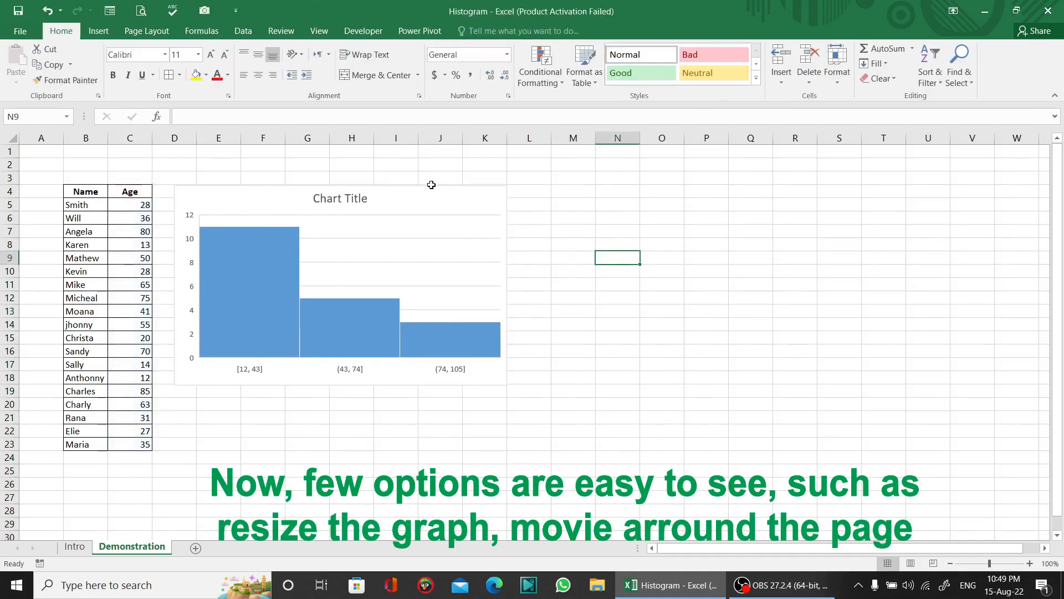
- Replace the histogram's placeholder title with "Age Destrebution"
click(343, 199)
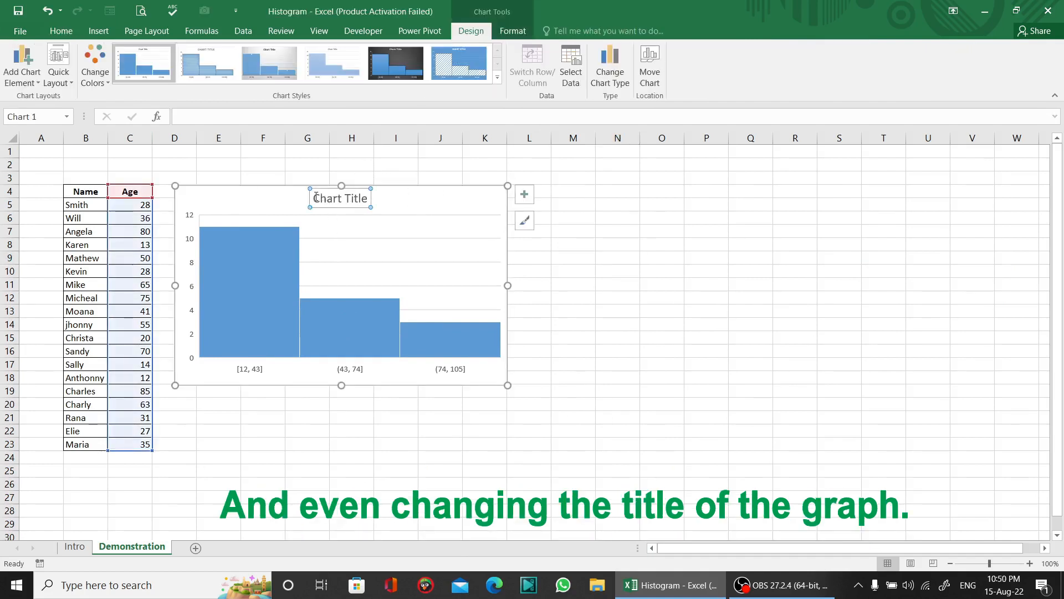
drag(316, 198, 369, 198)
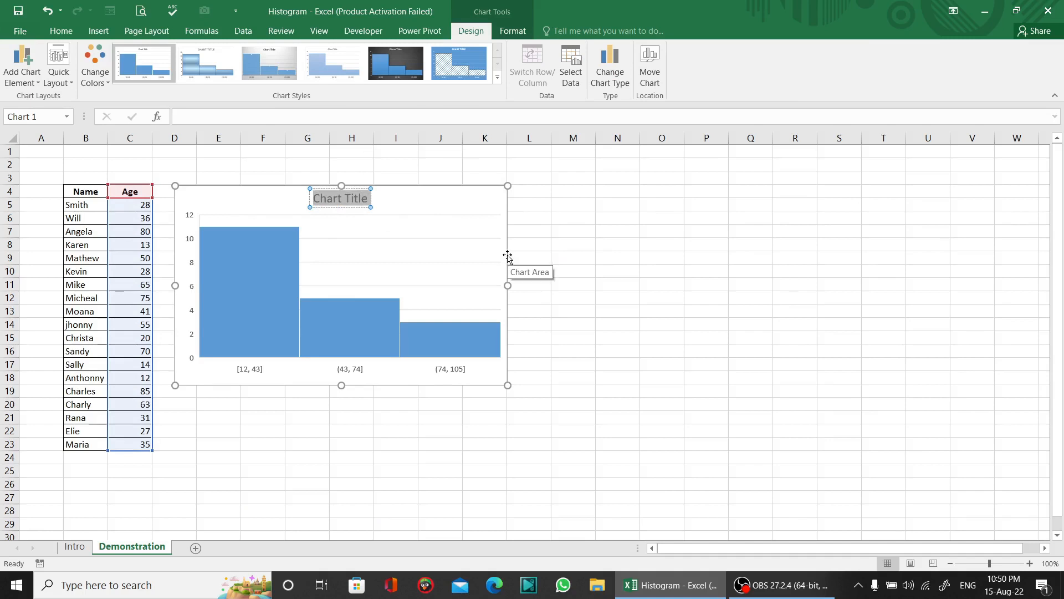
text(Age)
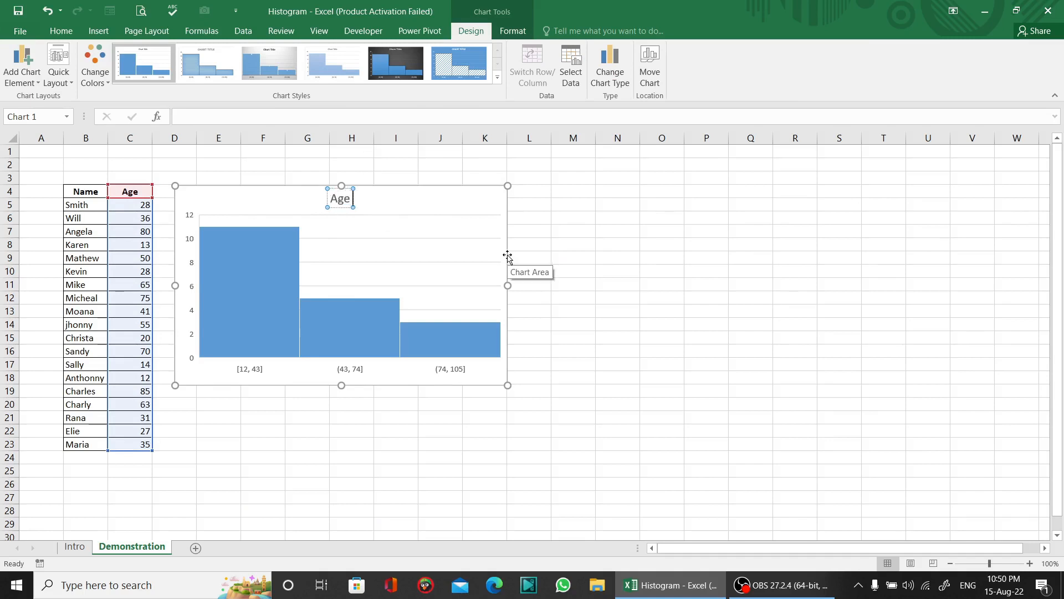
text( Dest)
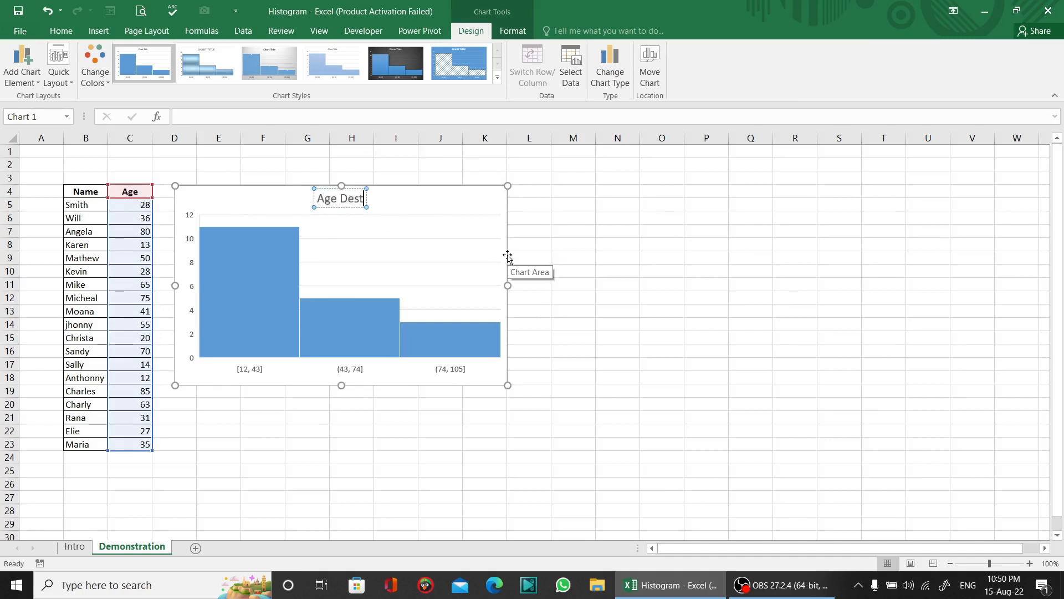
text(rebution)
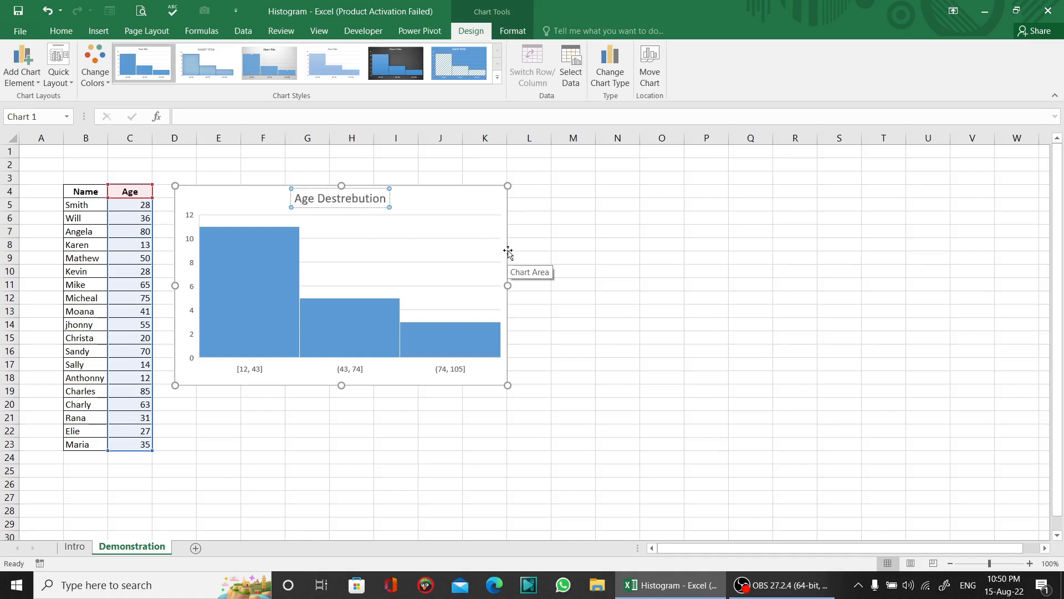
click(340, 220)
click(562, 304)
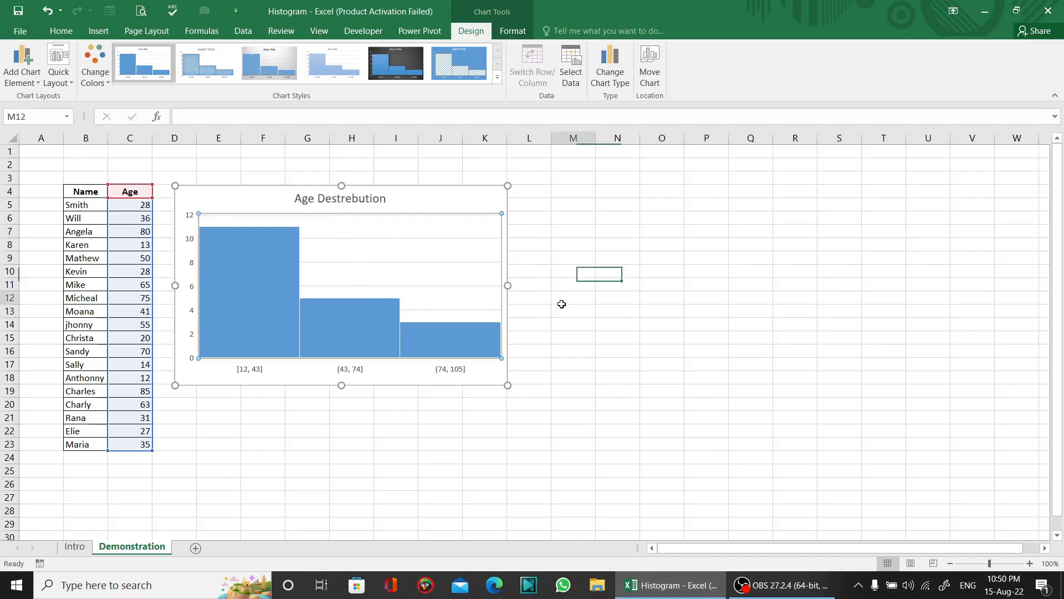
- Resize the histogram so that it spans about columns D to L and rows 4 to 18
click(440, 380)
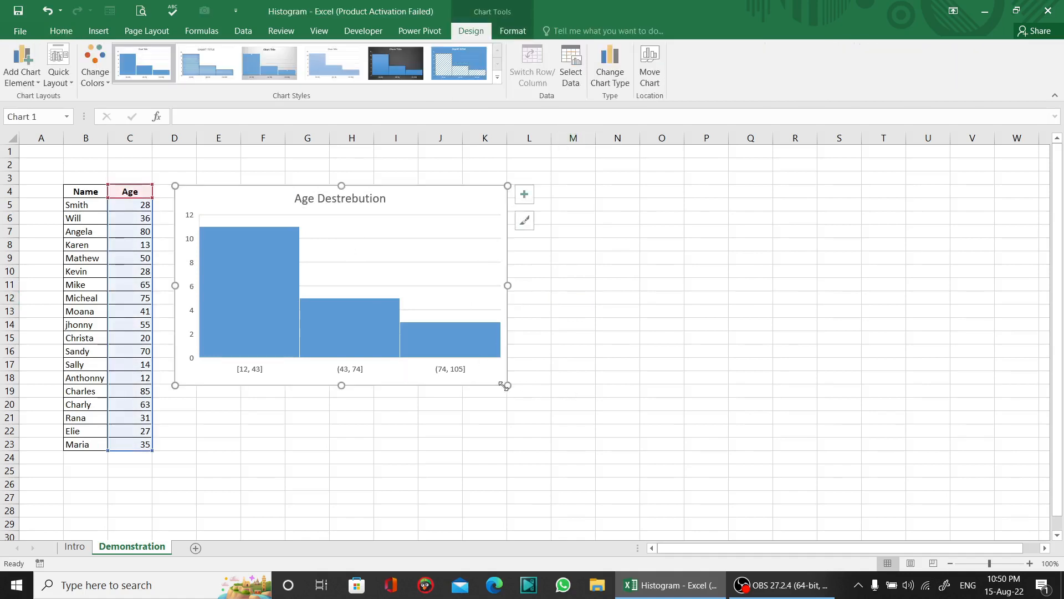
drag(509, 385, 541, 409)
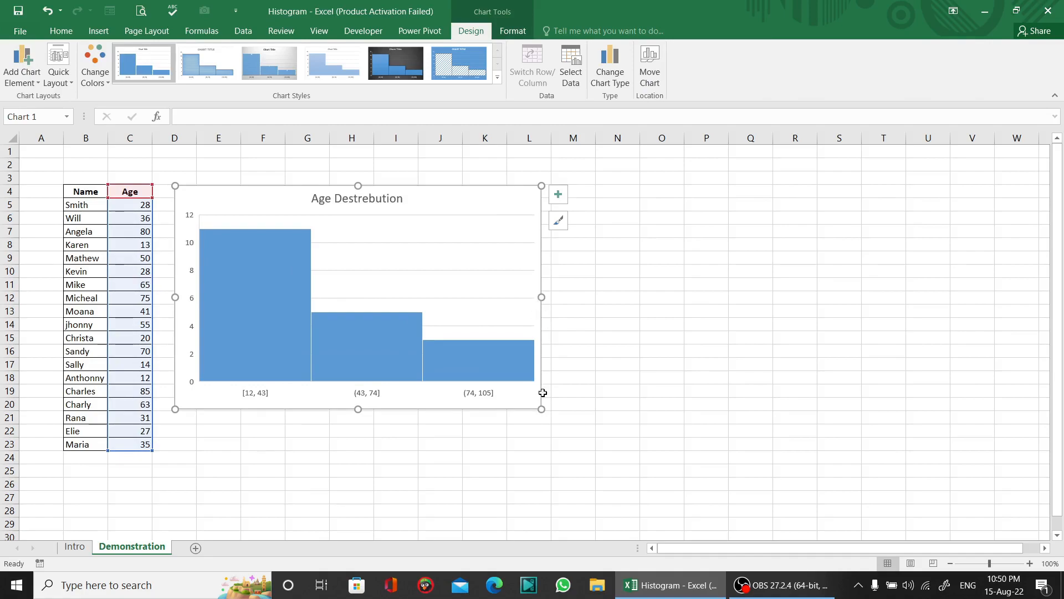
drag(542, 409, 519, 377)
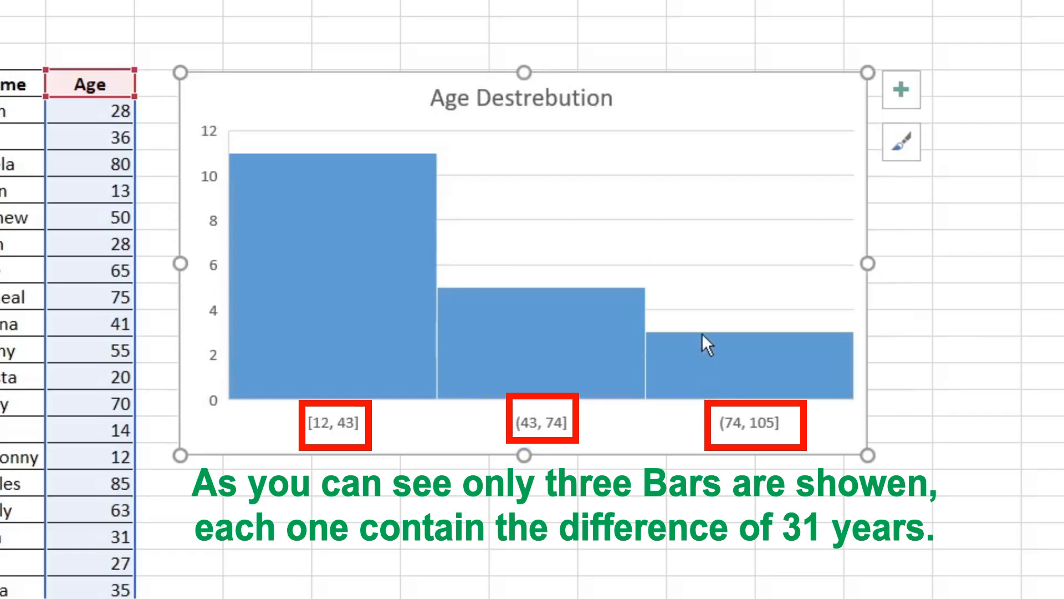
click(951, 181)
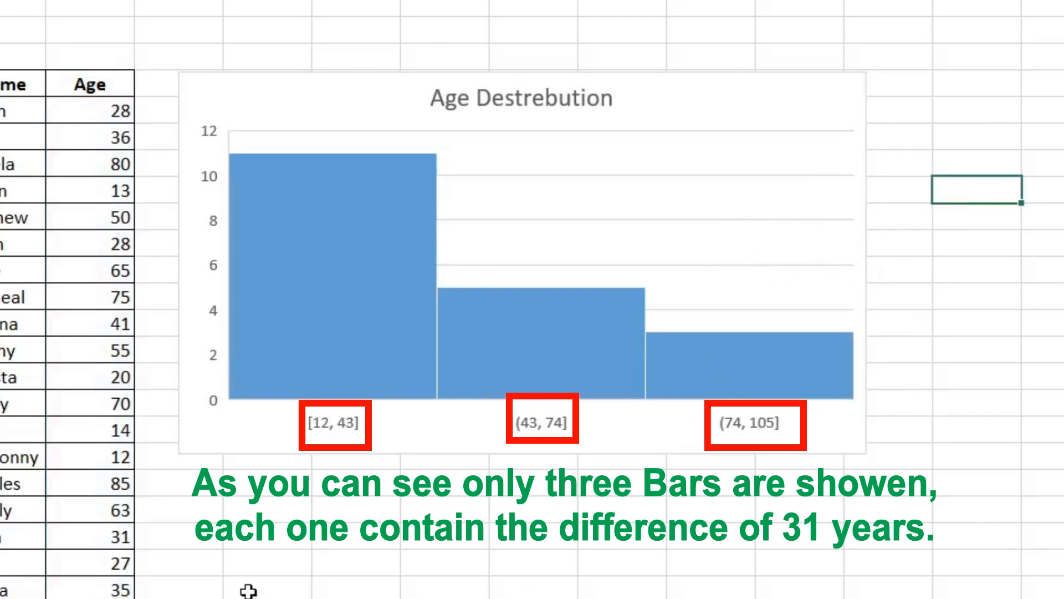
- Format the histogram's horizontal axis with a fixed bin width of 10.0 and close the axis formatting
click(347, 430)
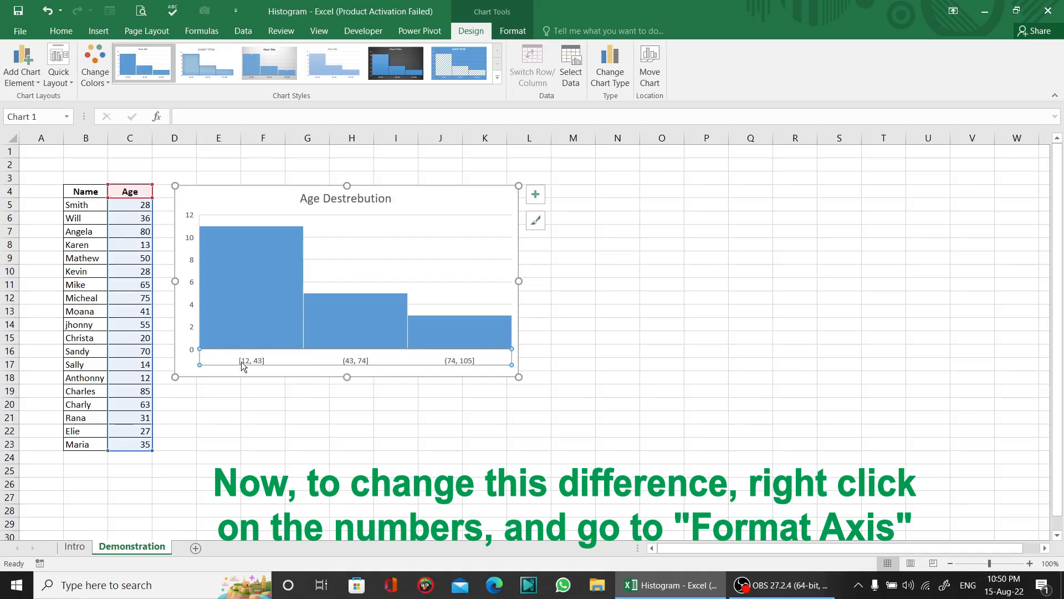
click(231, 271)
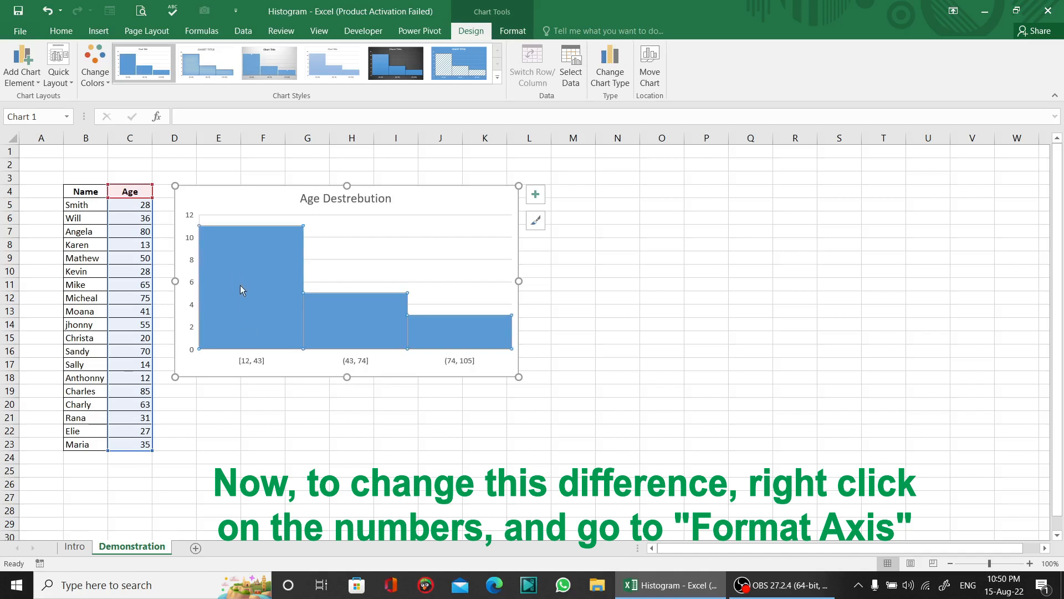
click(257, 361)
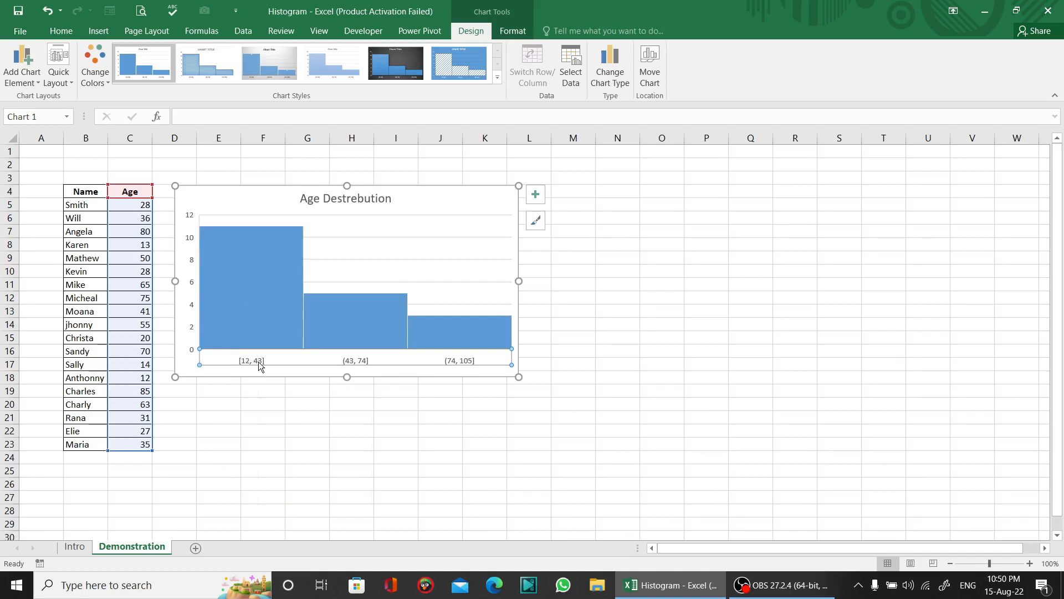
right_click(259, 366)
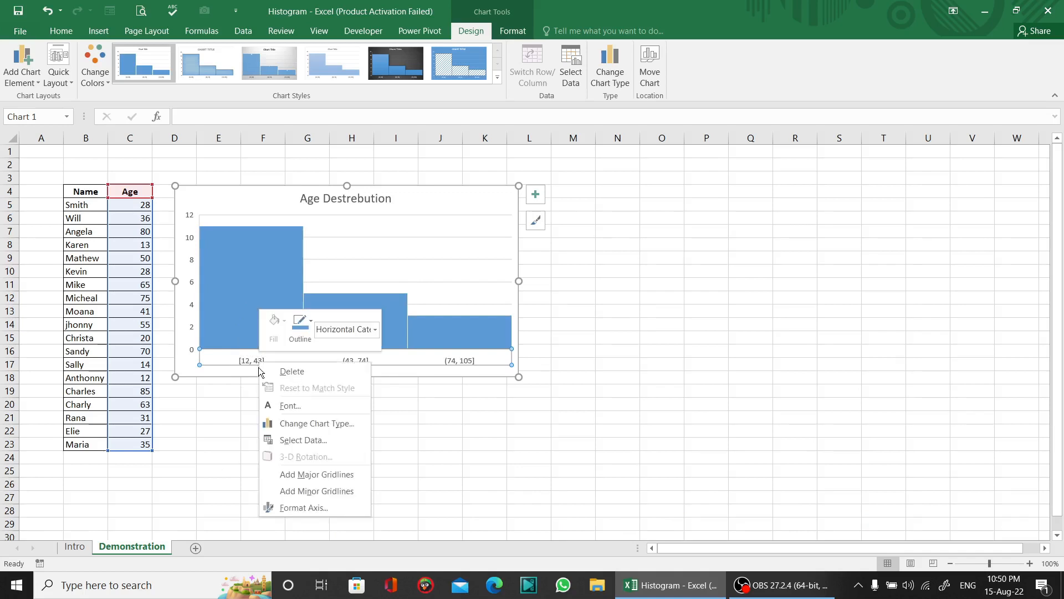
click(303, 507)
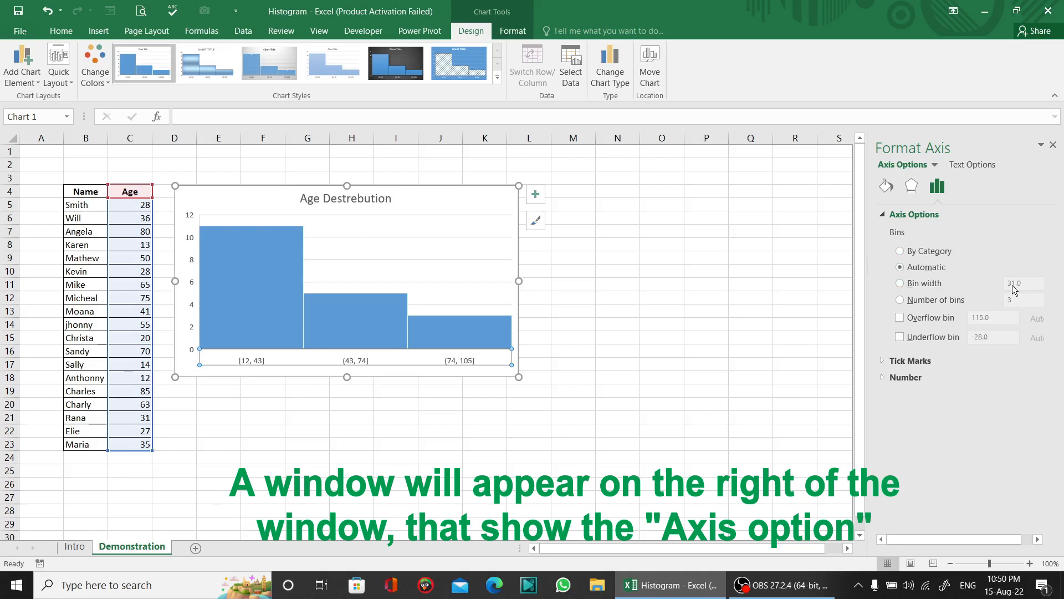
click(899, 283)
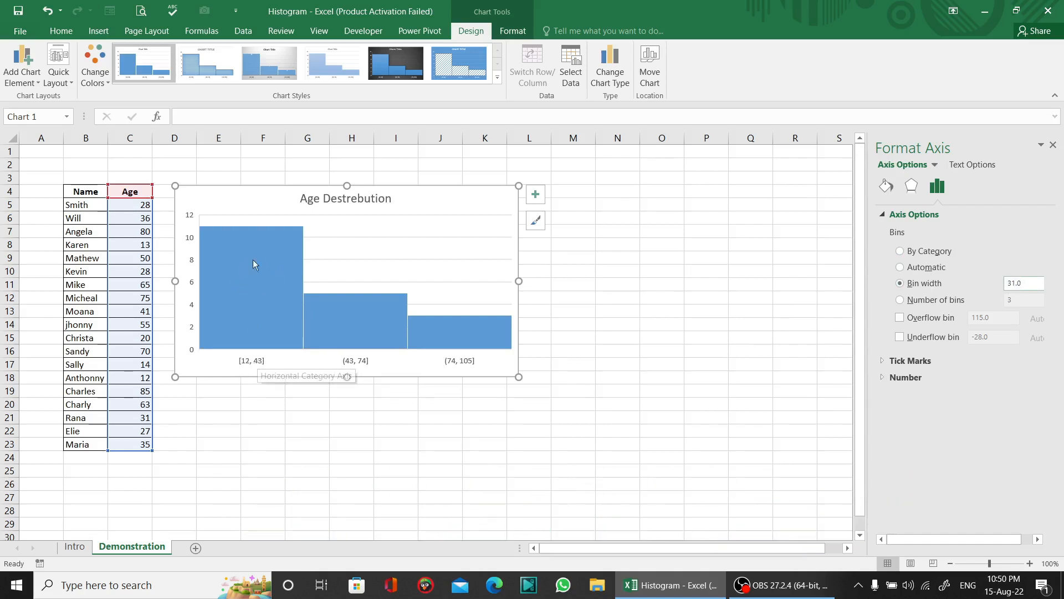
click(263, 309)
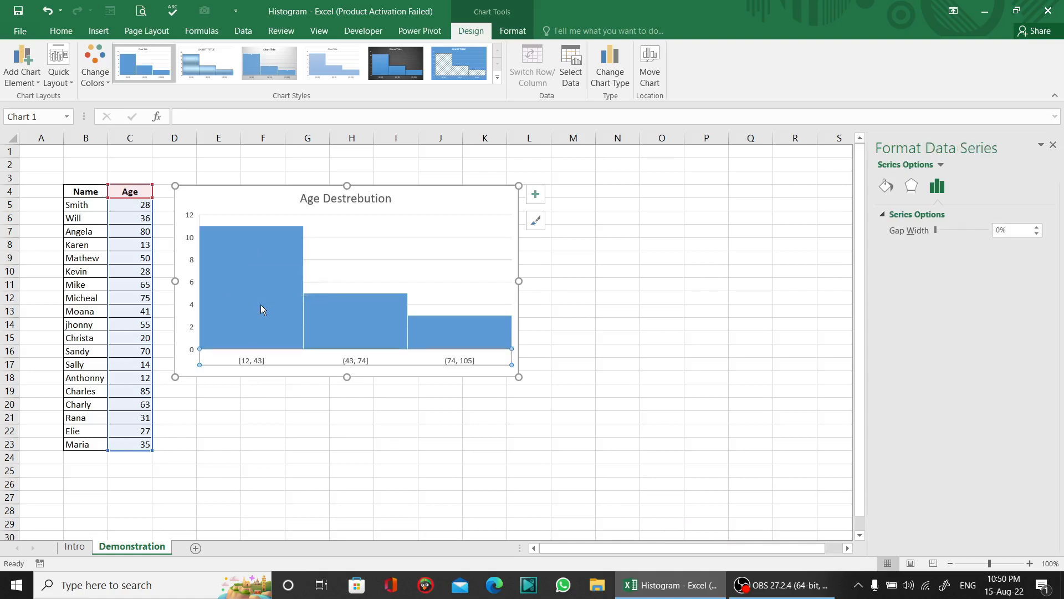
click(251, 363)
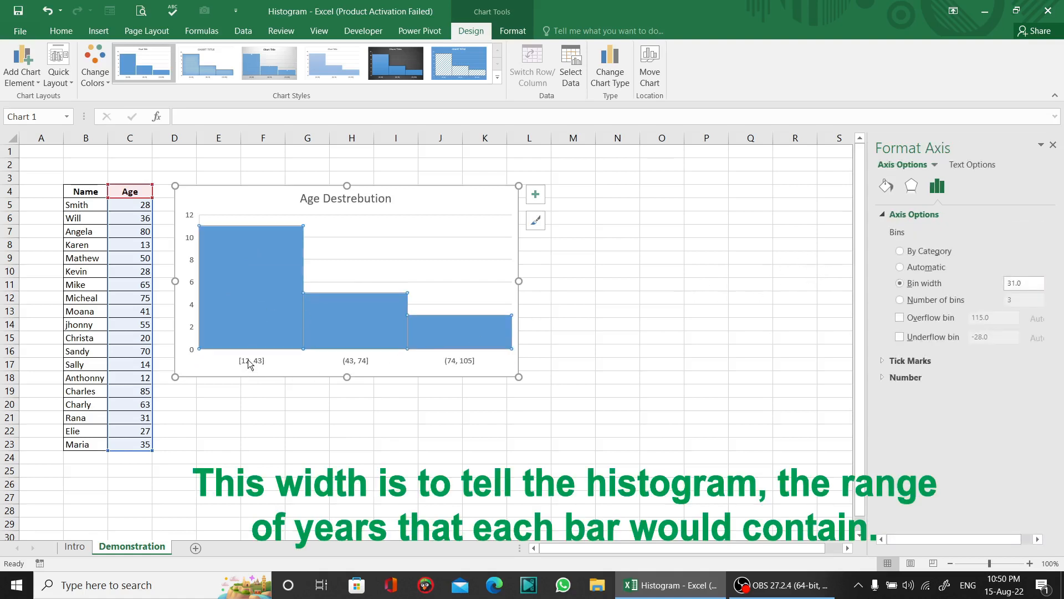
click(1017, 282)
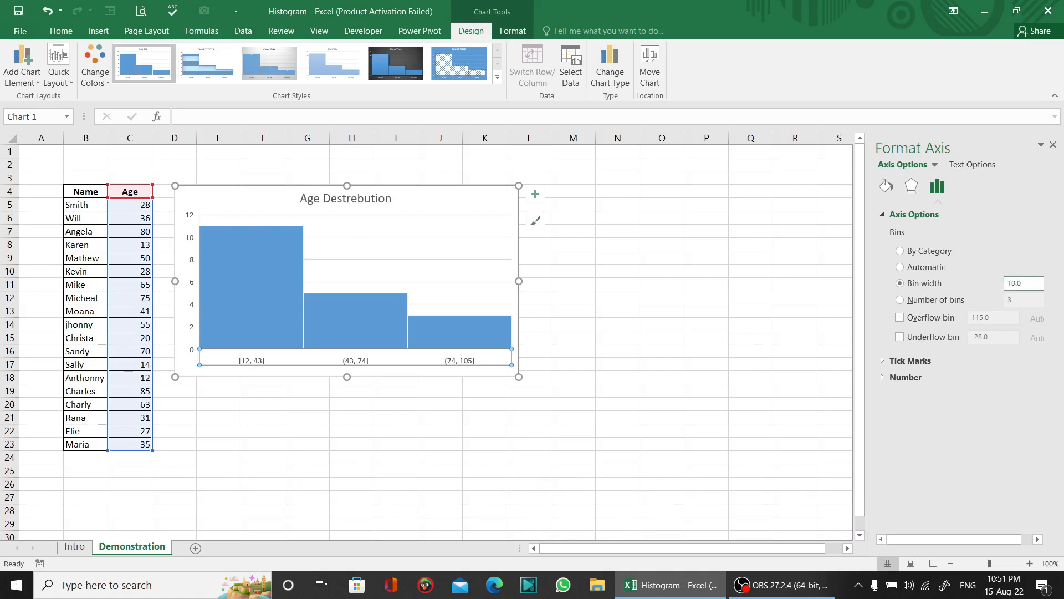
key(Return)
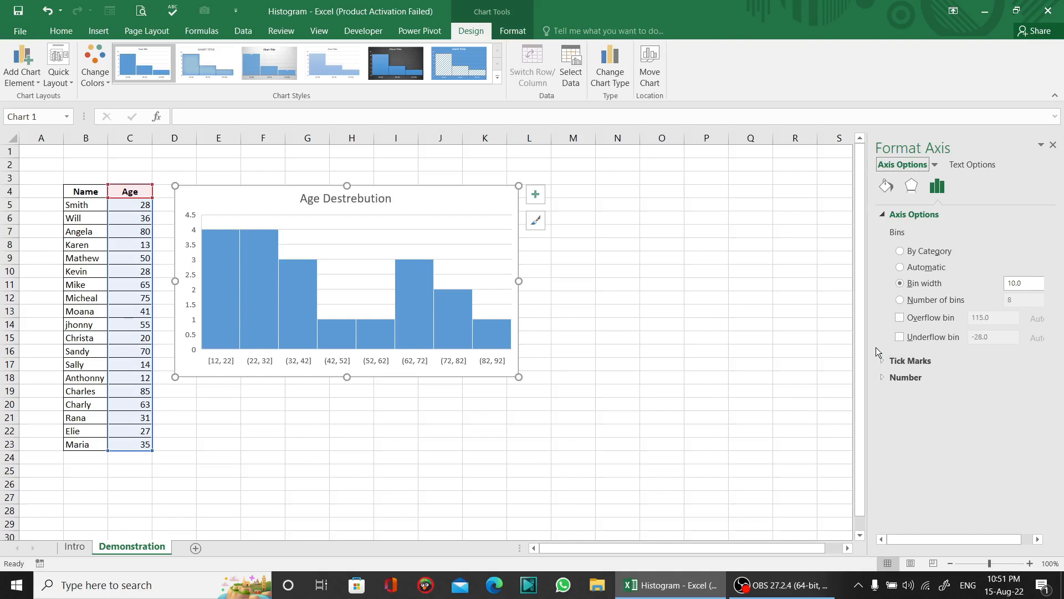
click(1053, 145)
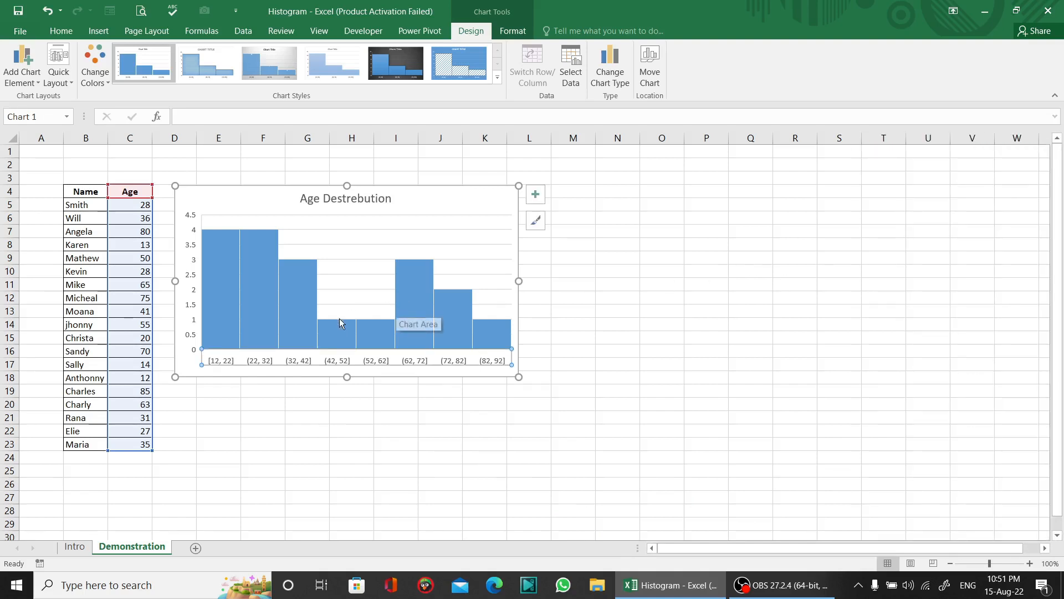
- Recolour the histogram with the royal-blue monochromatic palette running from dark to light, and apply the dark grey background chart style
click(227, 407)
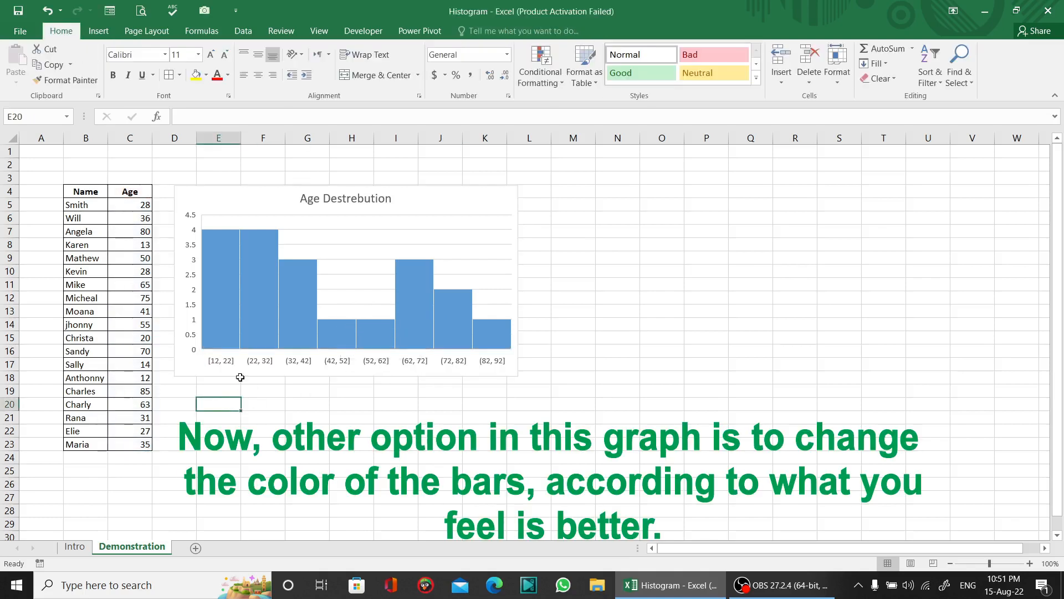
click(261, 267)
click(304, 293)
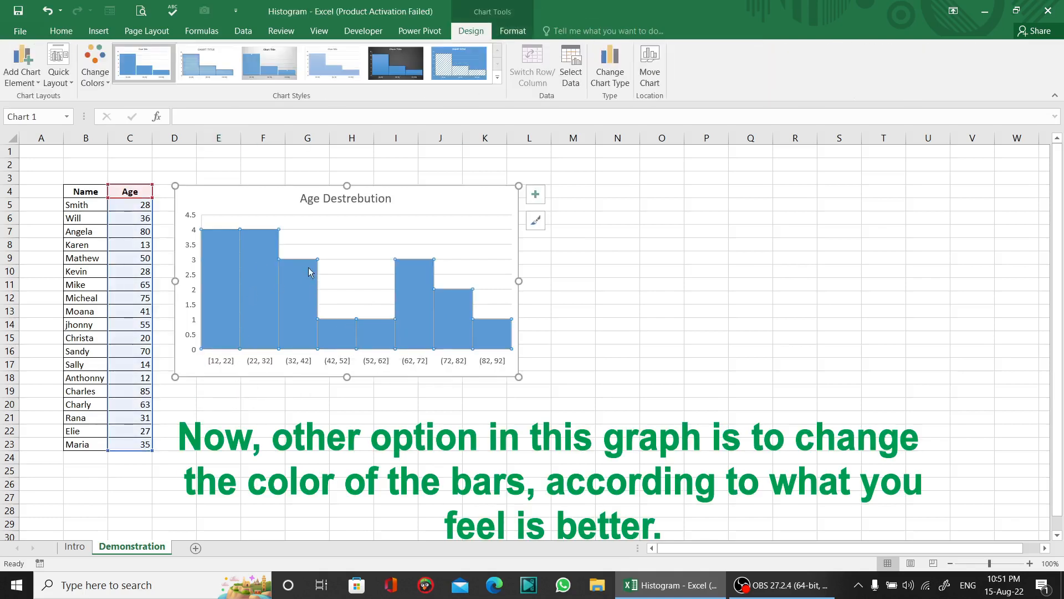
click(344, 225)
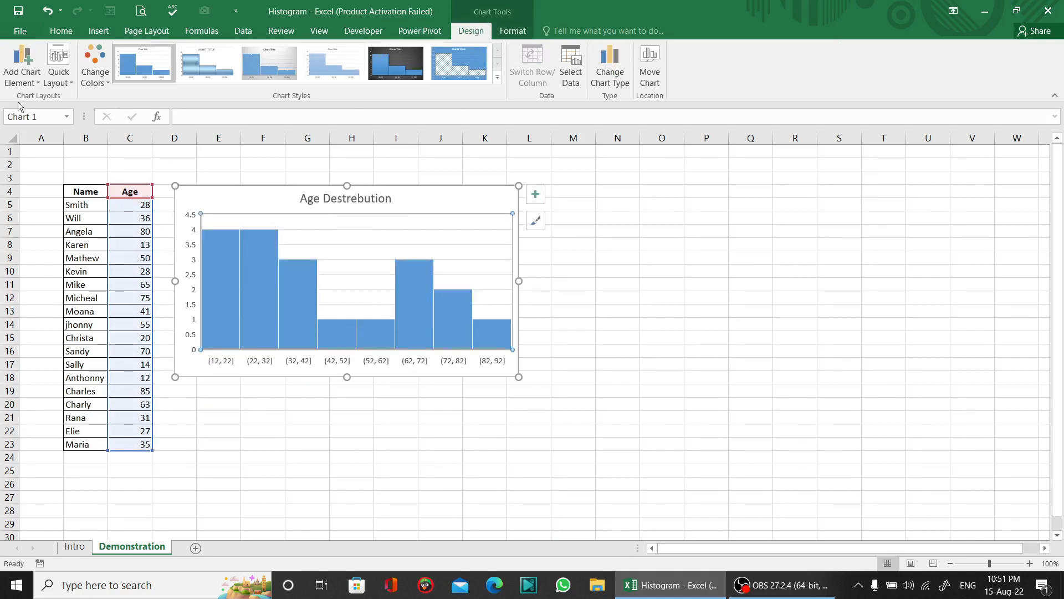
click(95, 77)
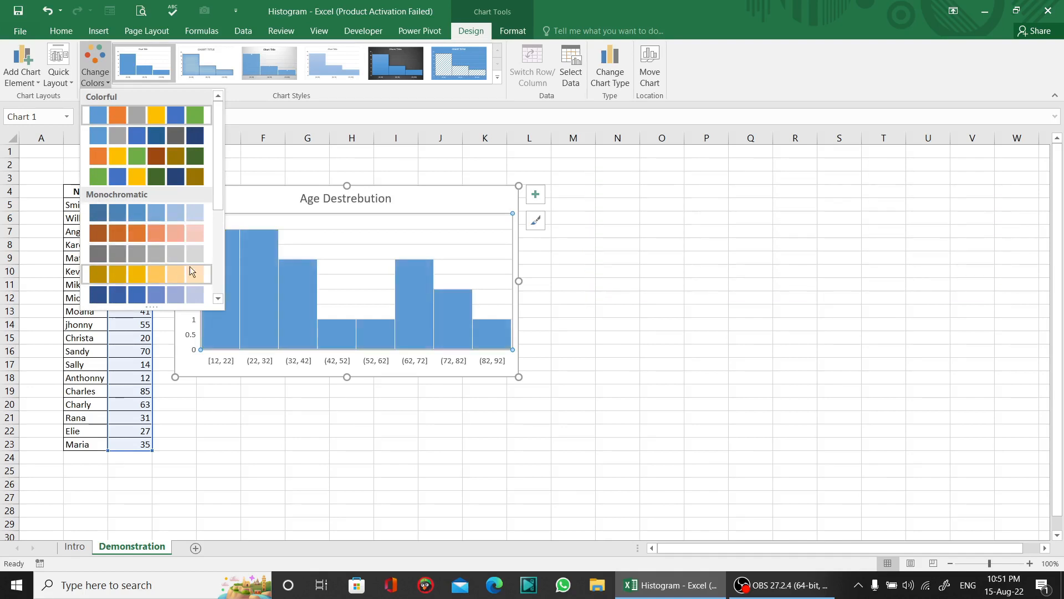
drag(223, 194, 219, 263)
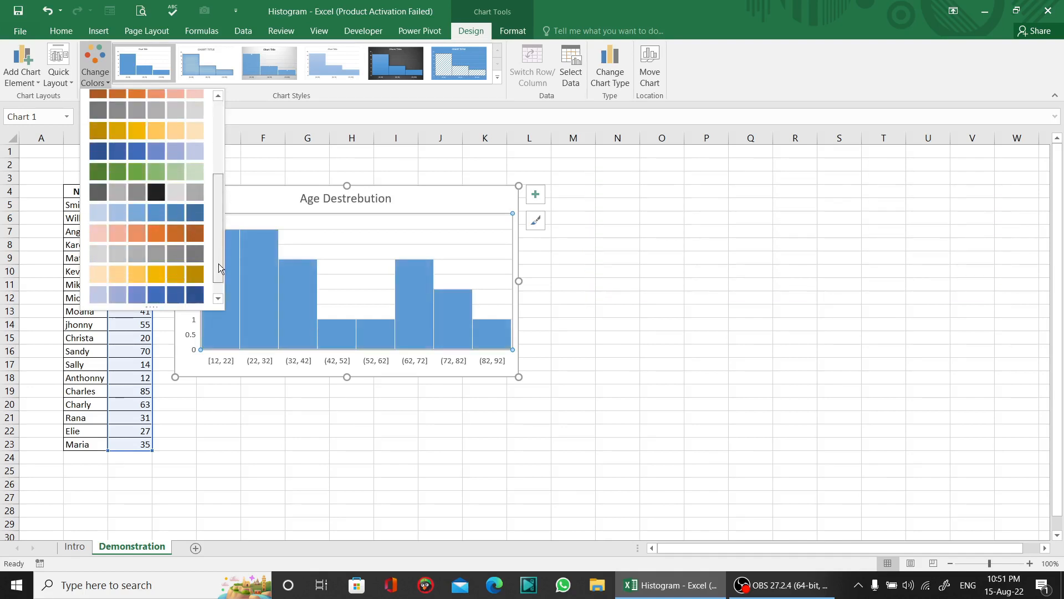
click(108, 145)
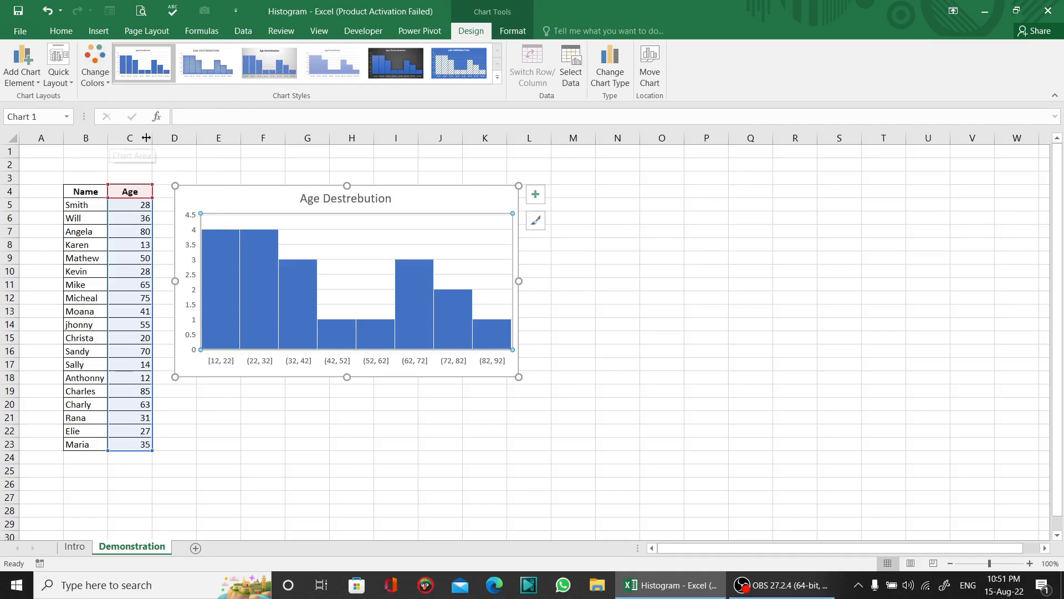
click(496, 82)
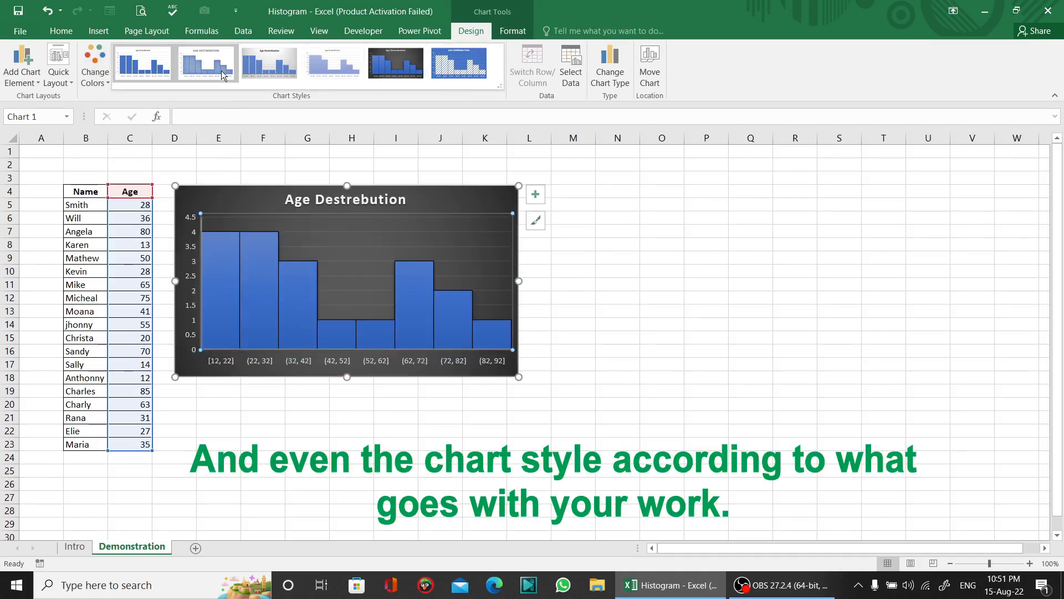
click(415, 68)
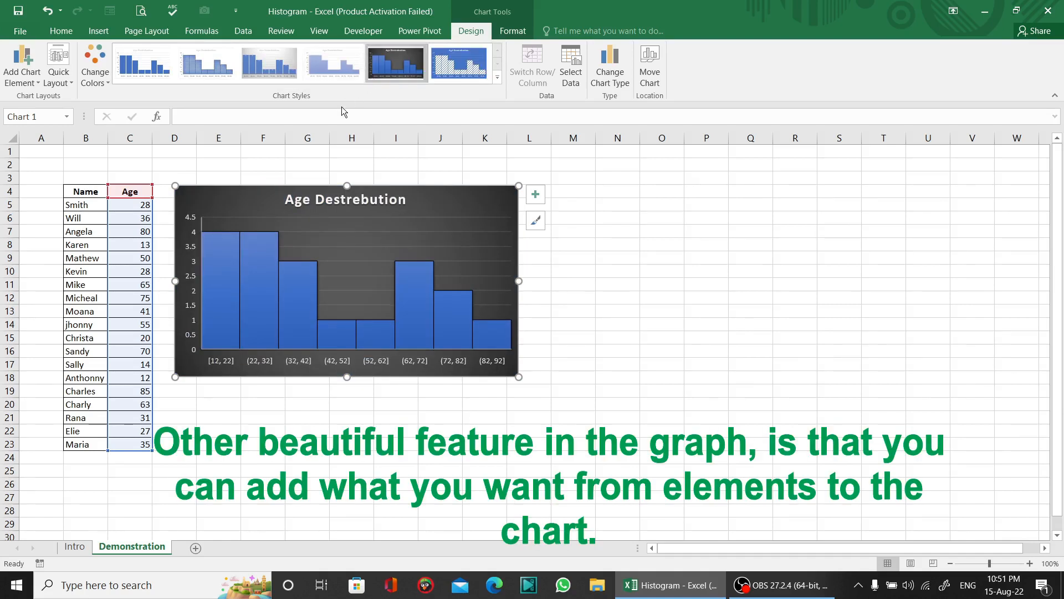
- Remove the histogram's primary horizontal axis and restore it
click(36, 86)
mouse_move(39, 99)
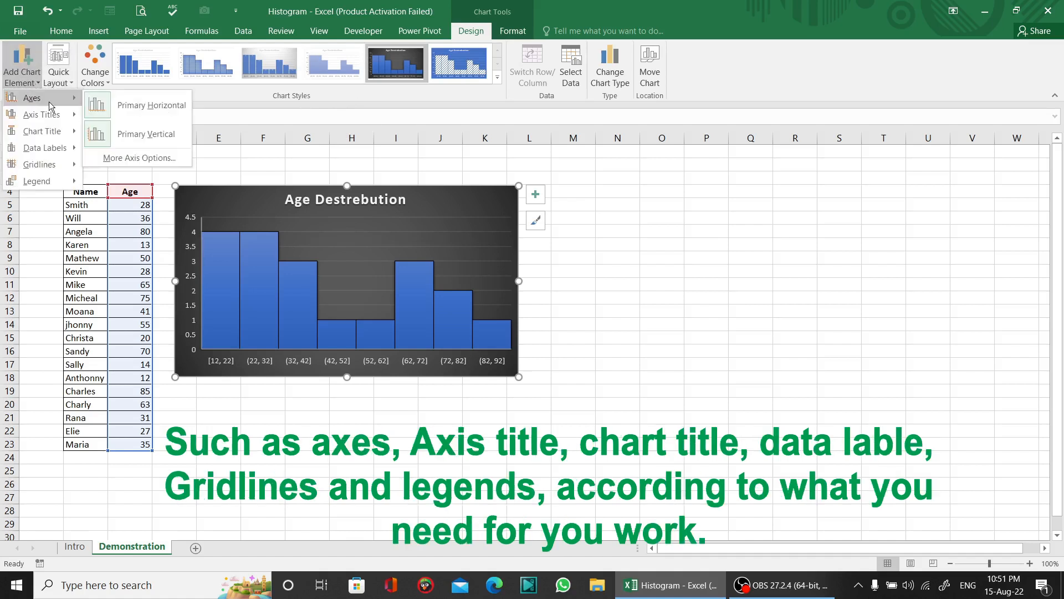
click(140, 105)
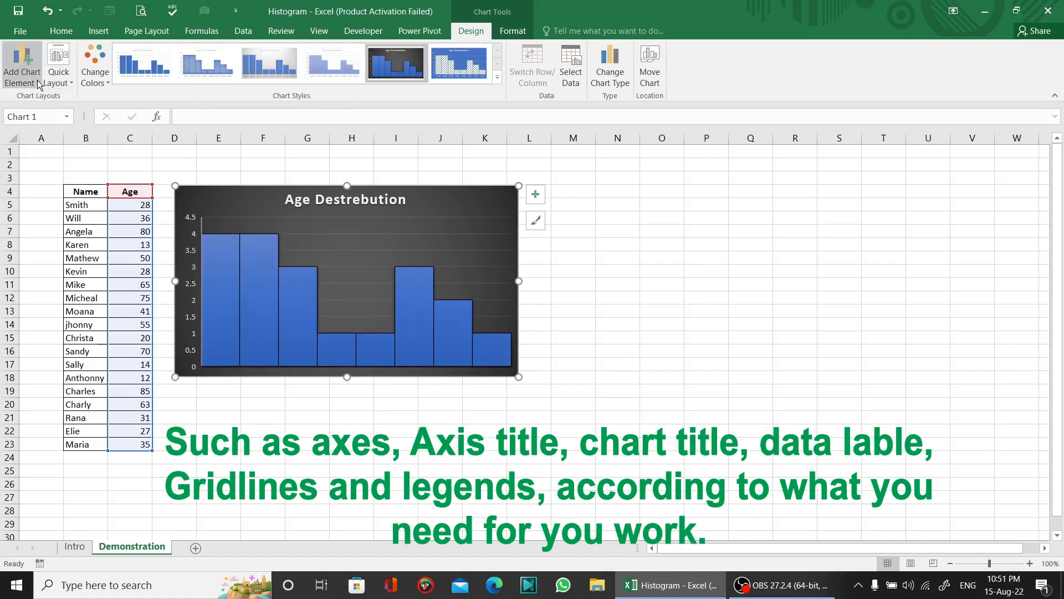
click(22, 65)
mouse_move(61, 104)
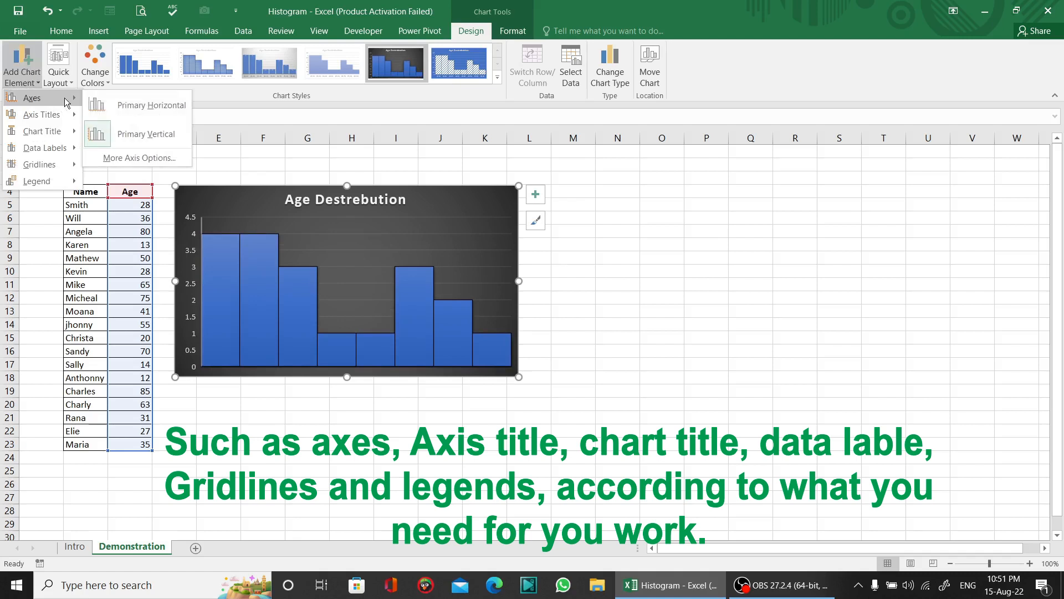
click(111, 105)
- Add data labels at the Center position of the histogram bars and deselect the chart
click(22, 65)
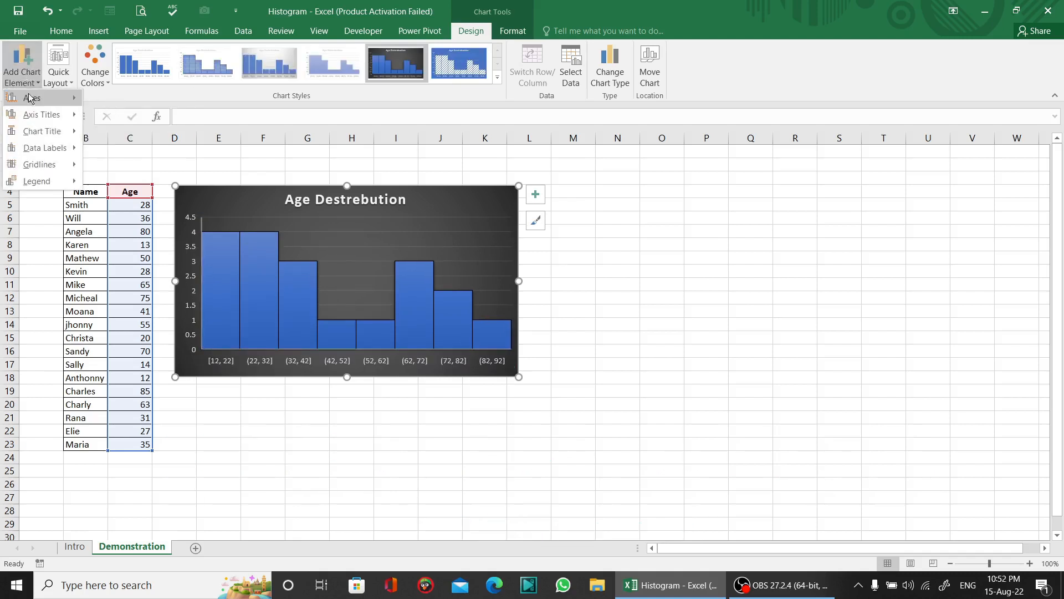
mouse_move(70, 148)
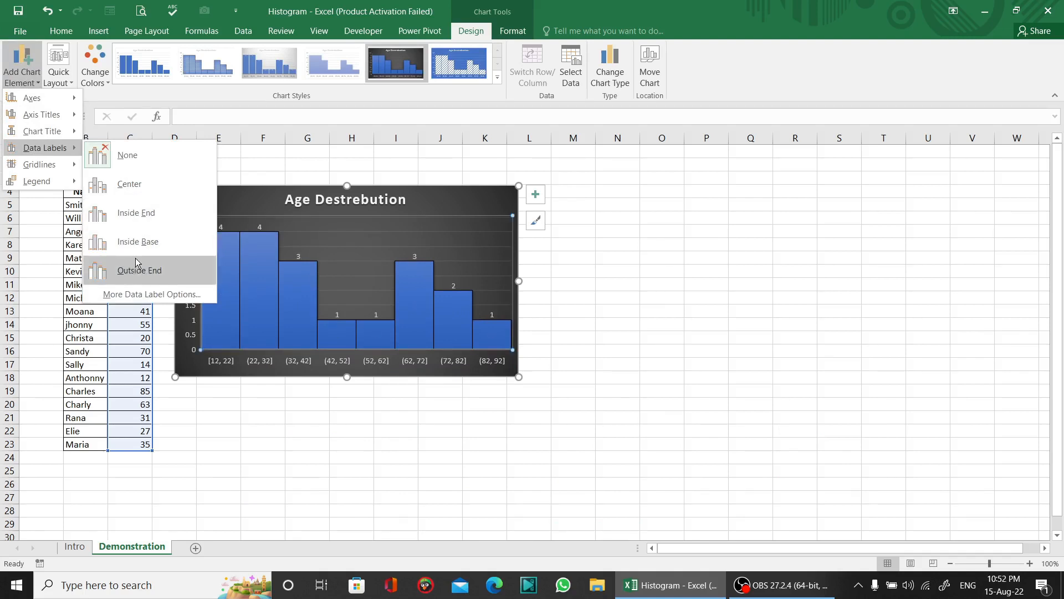
click(138, 192)
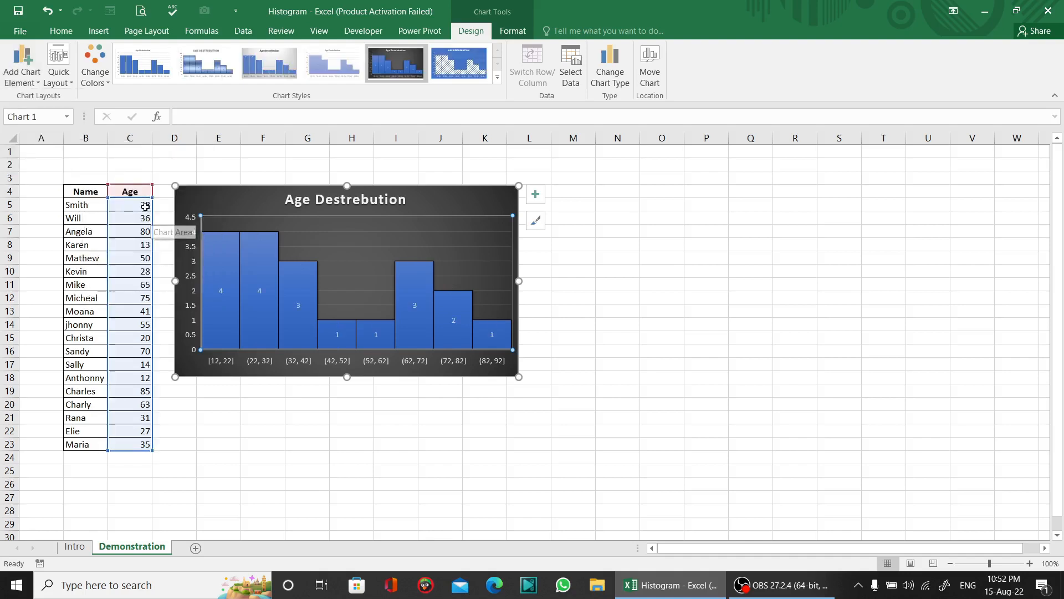
click(249, 199)
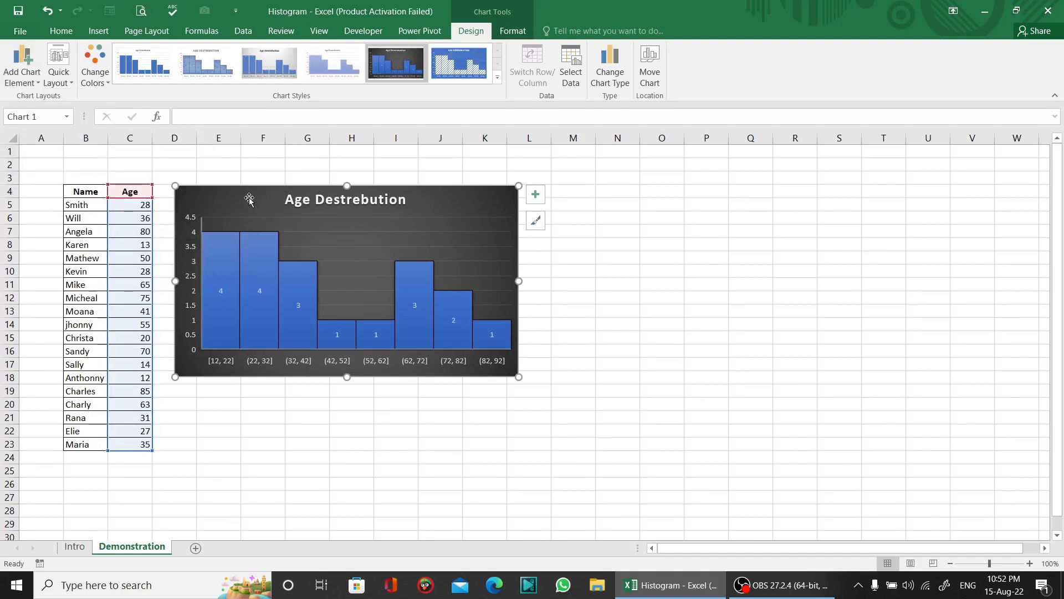
click(296, 403)
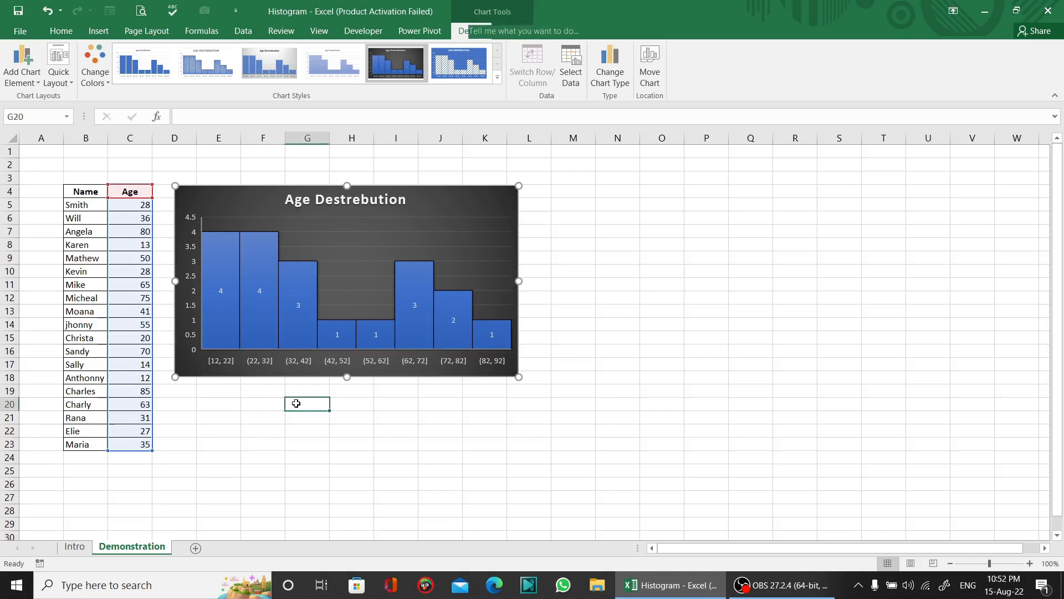
click(225, 286)
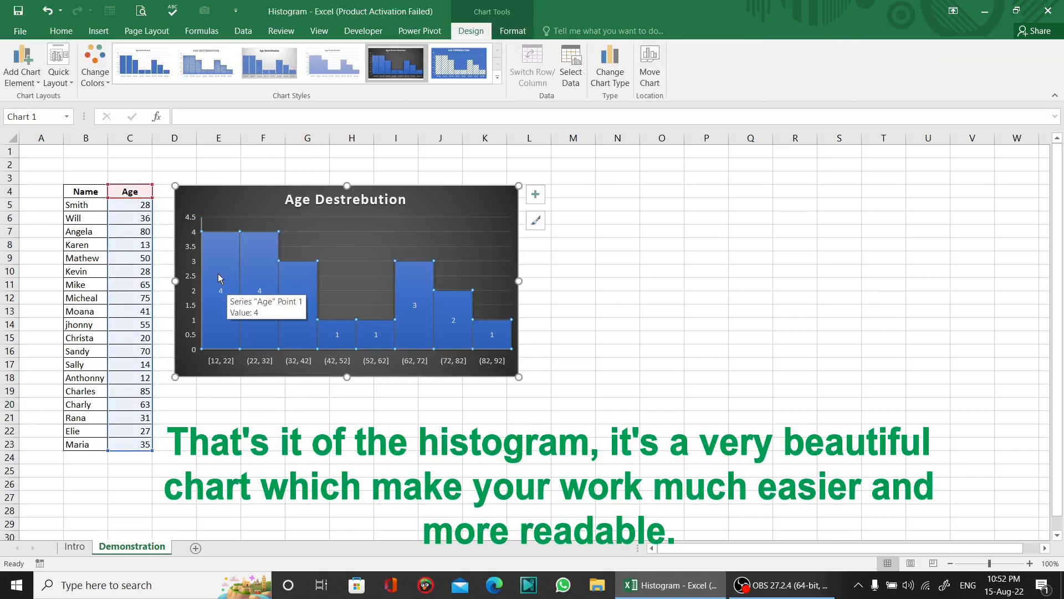
click(549, 217)
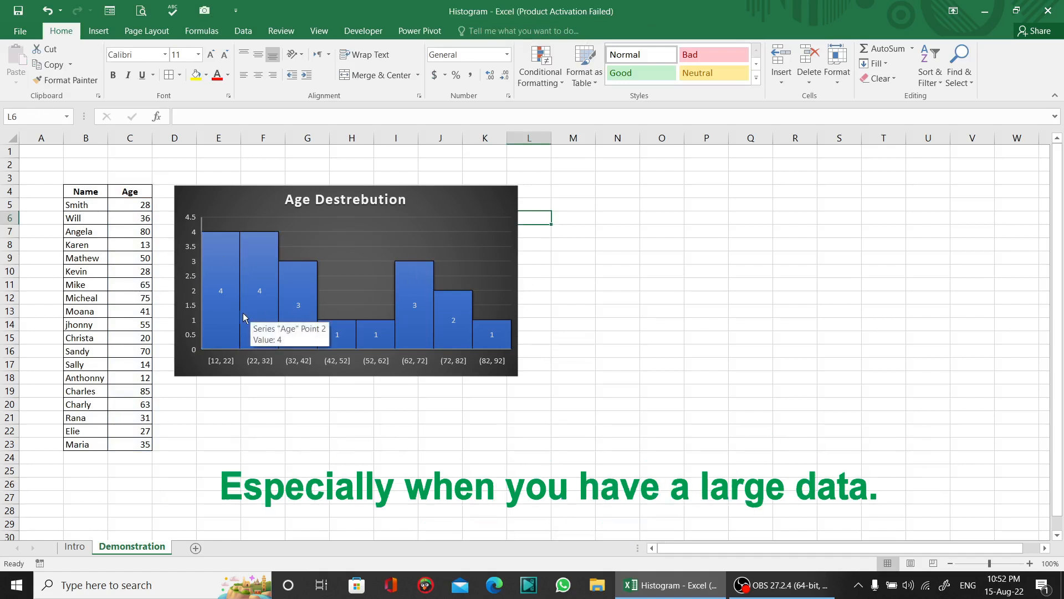
mouse_move(225, 314)
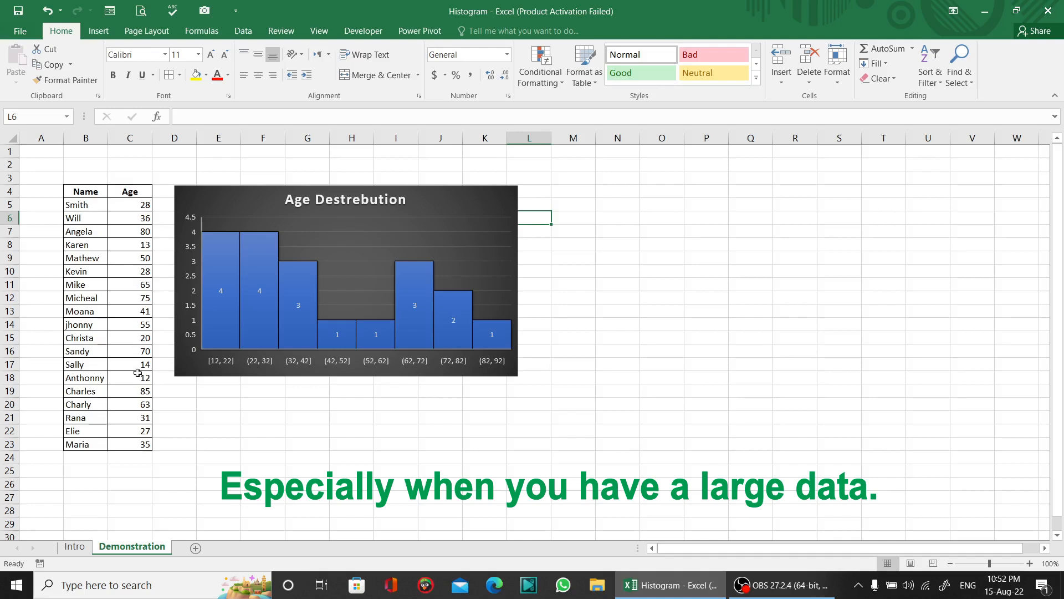
- Change the age in cell C21 to 85 and check the affected histogram bars
click(133, 419)
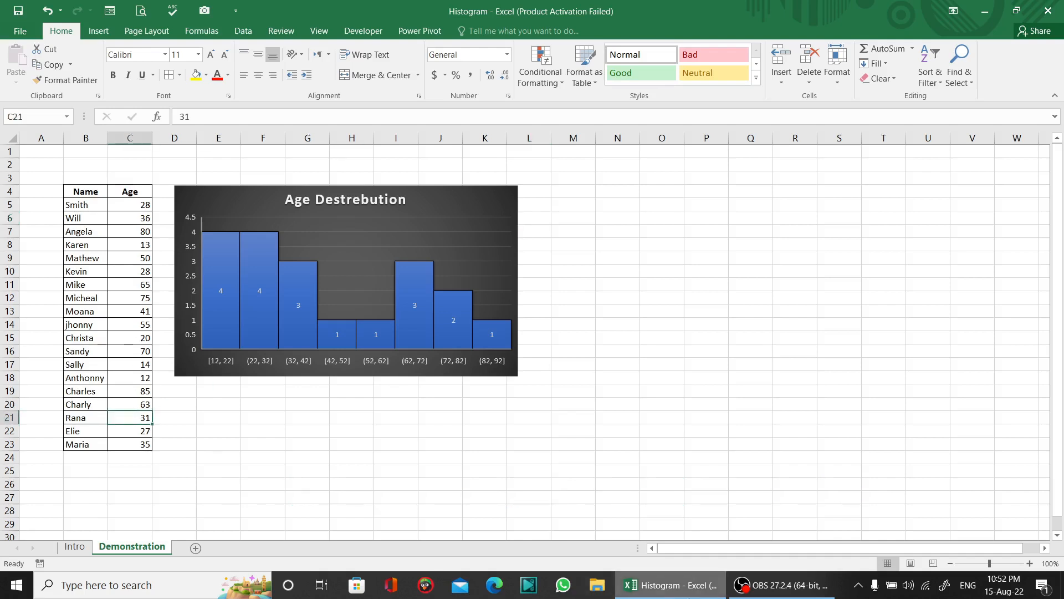
text(8)
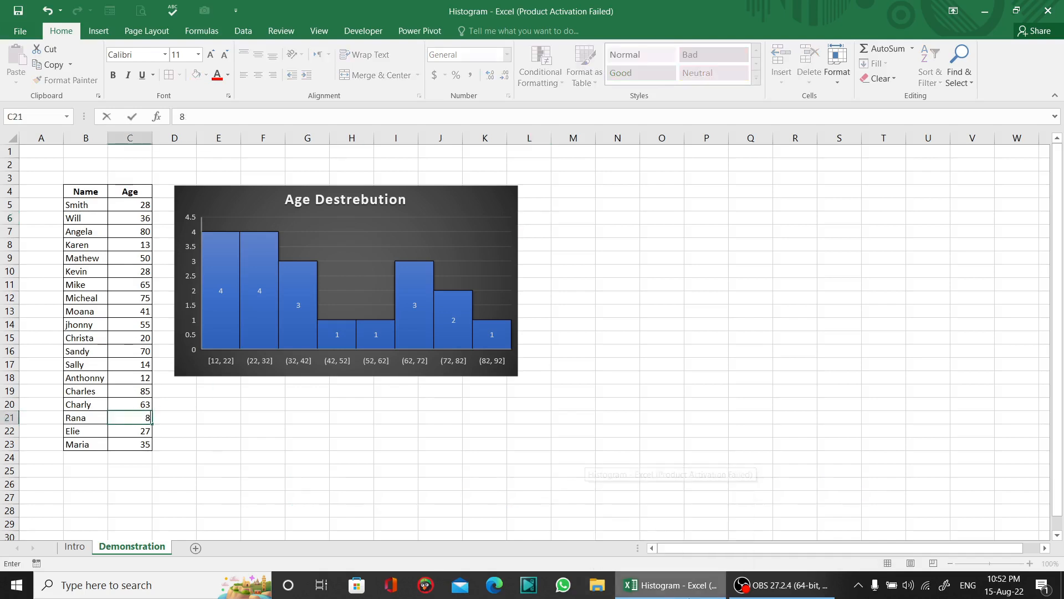
text(5)
key(Return)
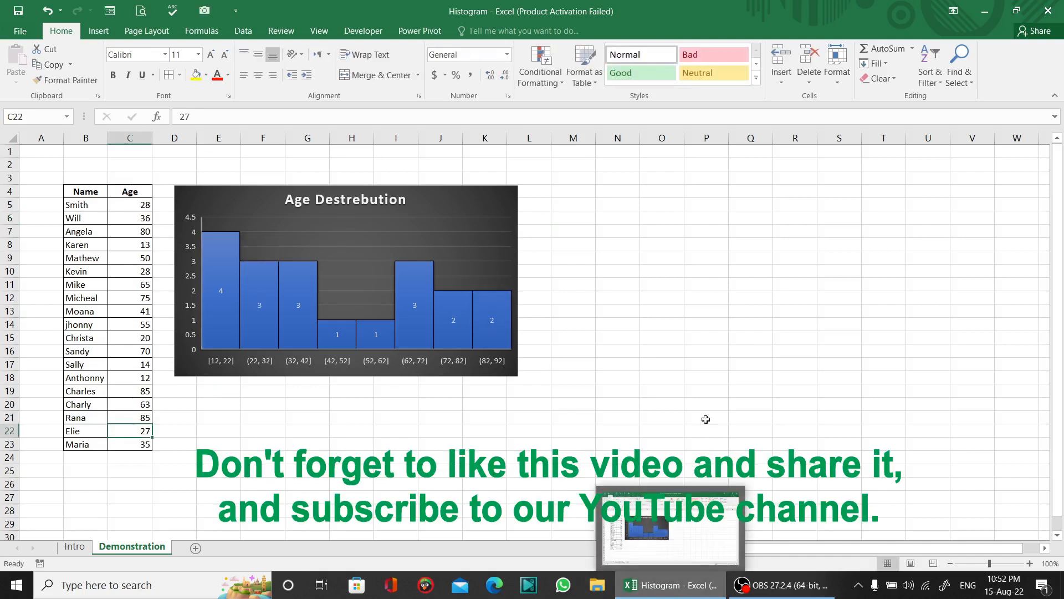
click(263, 302)
click(492, 330)
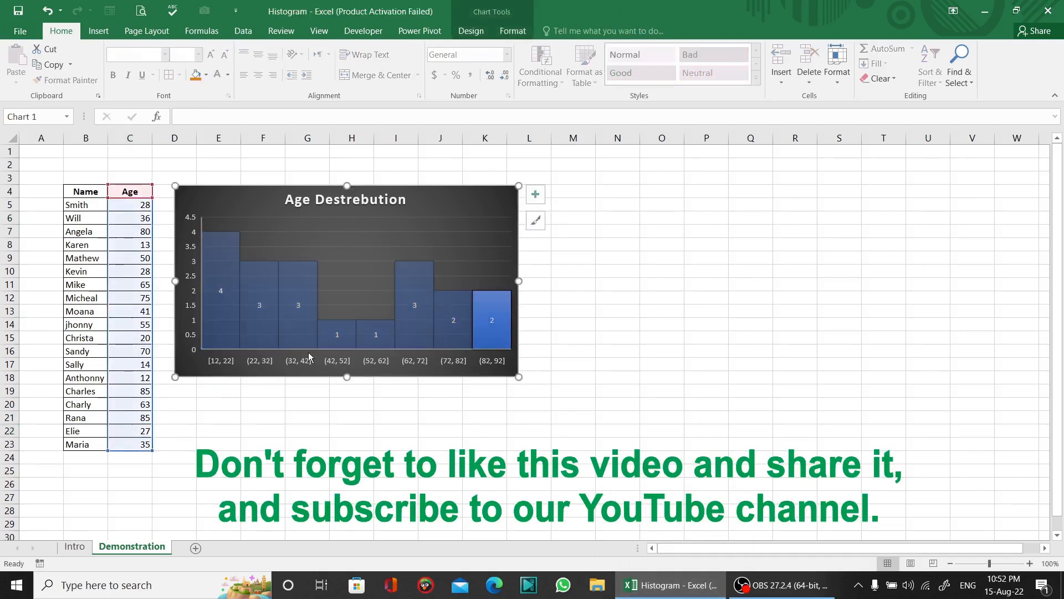
- Change the age in cell C16 to 80 and leave an empty cell outside the table selected
click(131, 349)
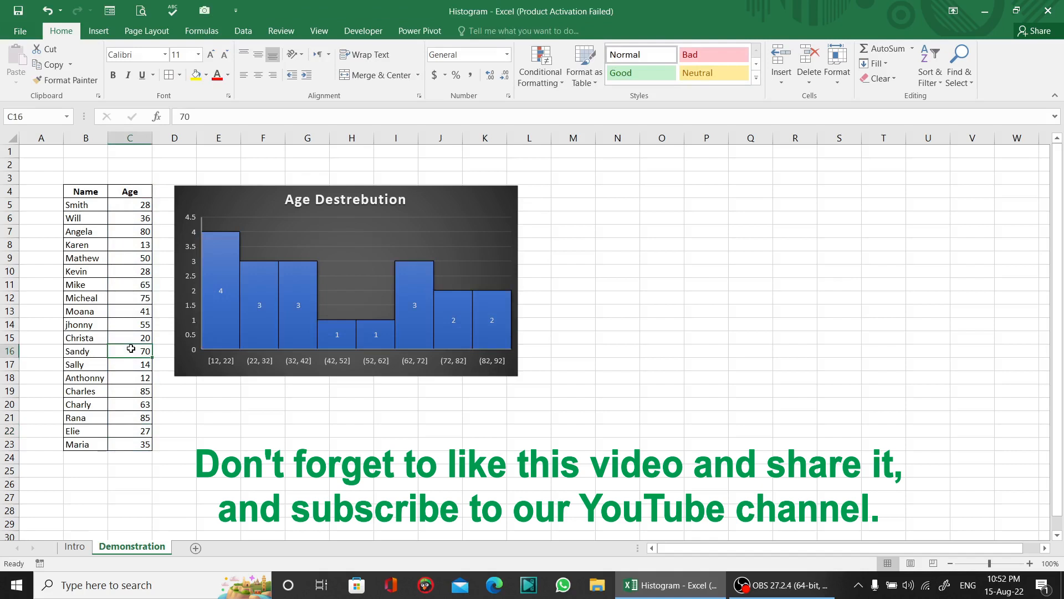
text(80)
key(Return)
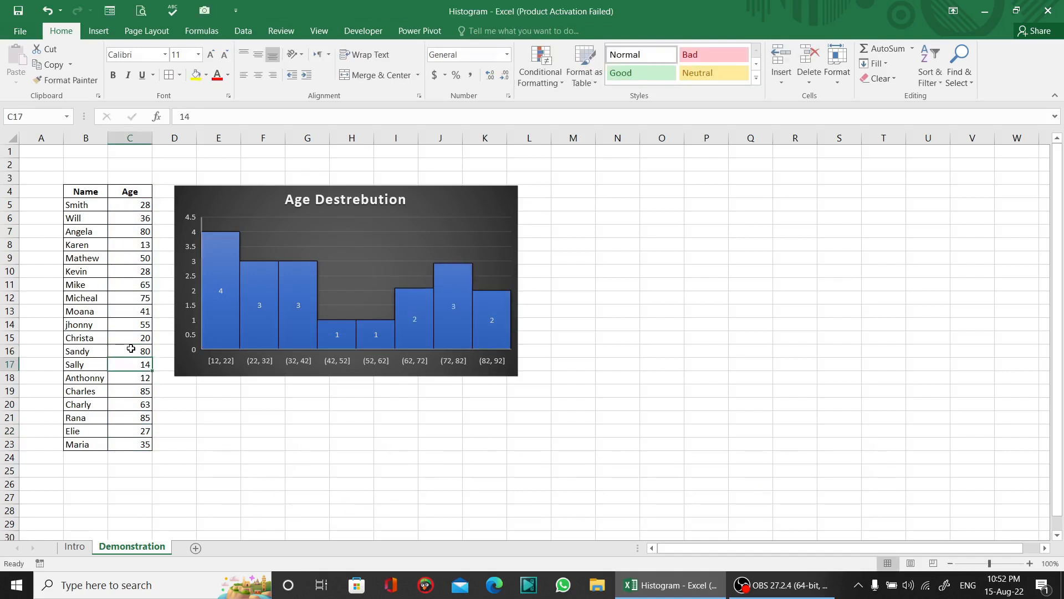
click(586, 246)
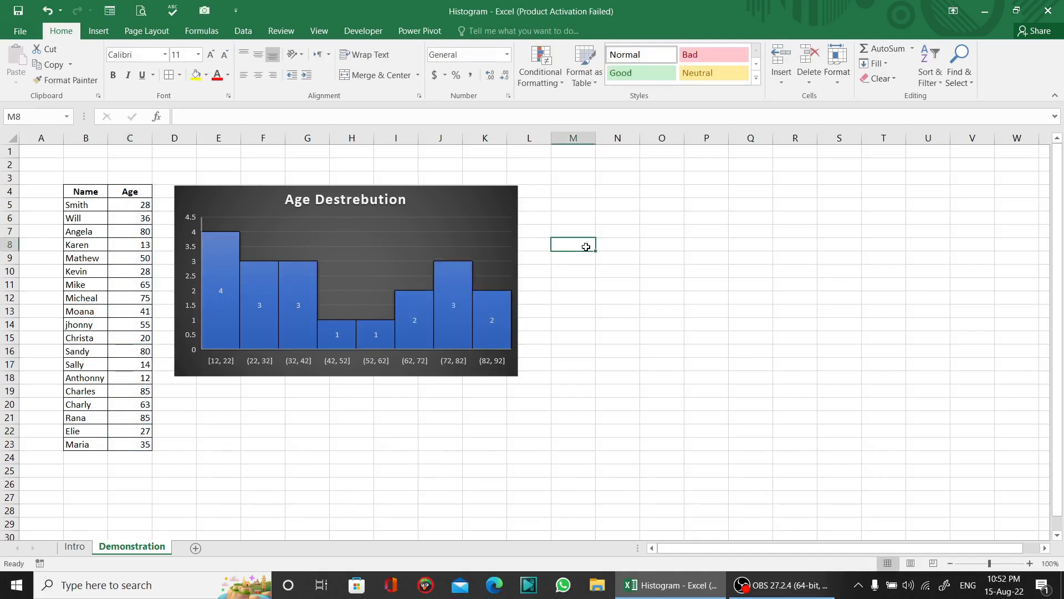